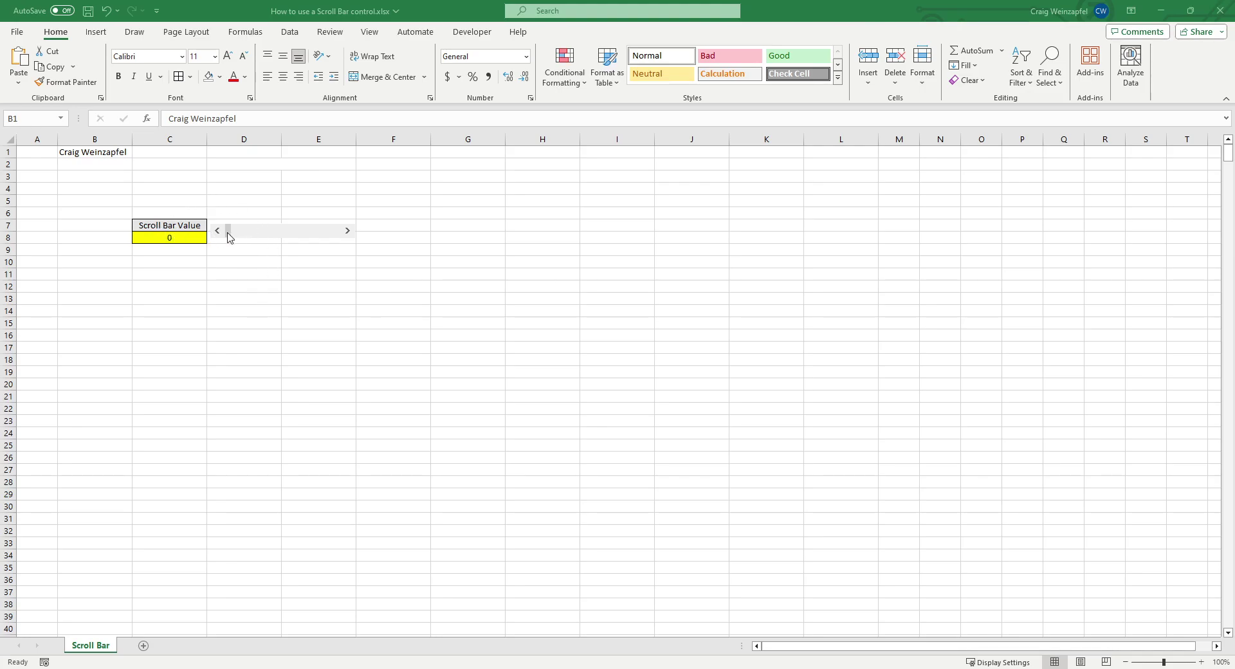
# - Select the Scroll Bar Value cell C8, then click away to empty cell D18
pyautogui.click(183, 238)
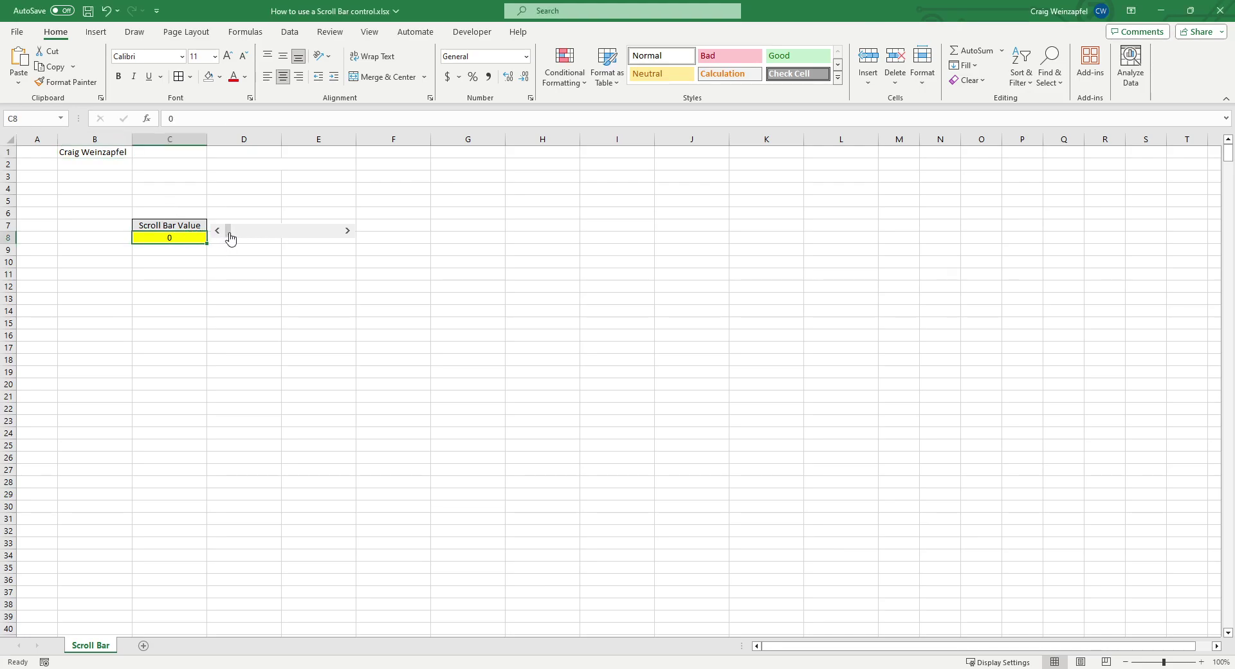
pyautogui.moveTo(230, 238)
pyautogui.mouseDown()
pyautogui.moveTo(351, 231)
pyautogui.moveTo(226, 231)
pyautogui.mouseUp()
pyautogui.moveTo(231, 235); pyautogui.dragTo(191, 229)
pyautogui.click(227, 364)
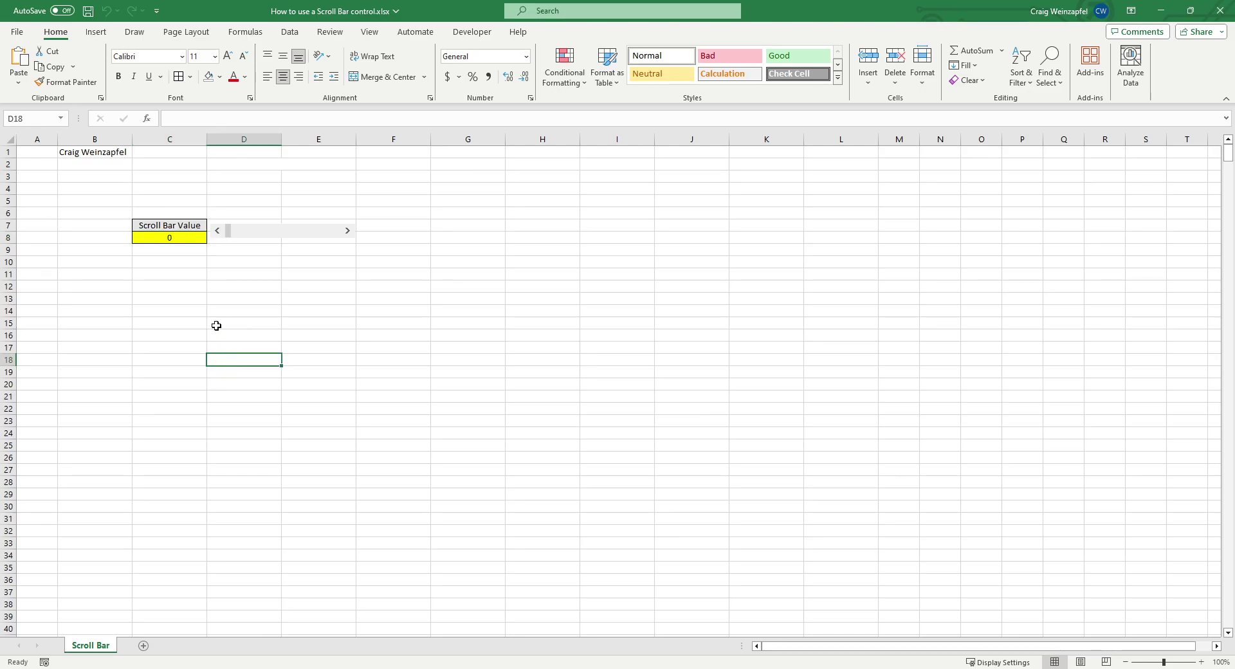
# - Test cell C10 by entering 1, then 2, then clearing it
pyautogui.click(184, 258)
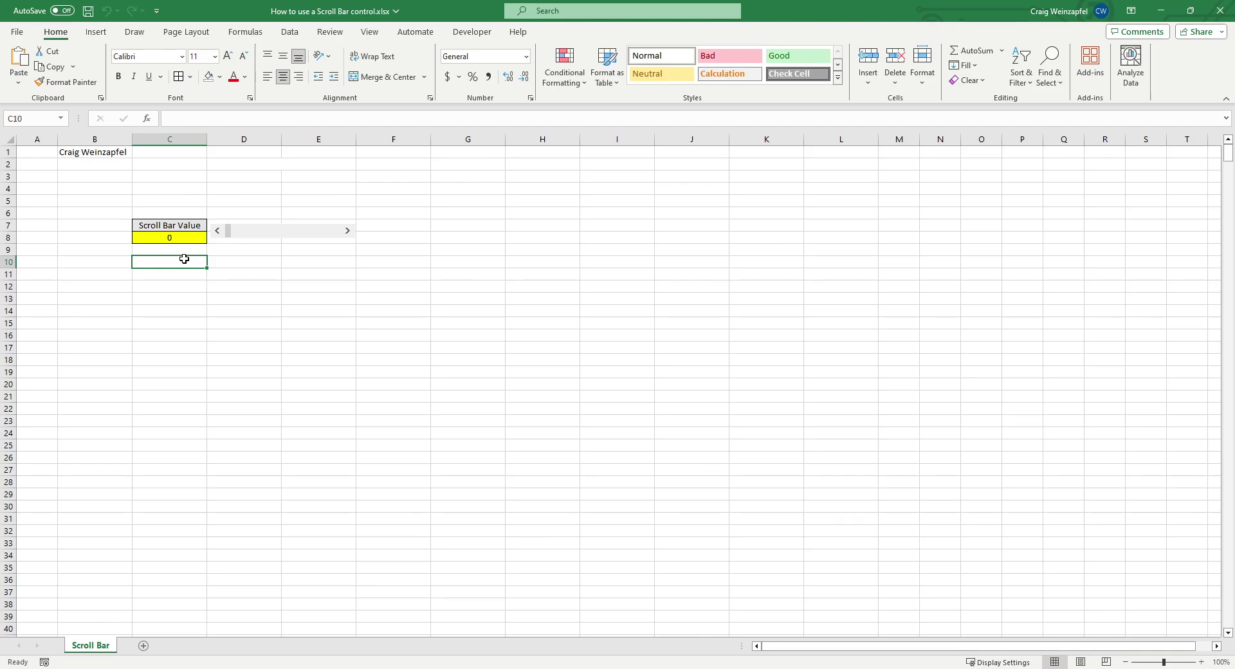
pyautogui.write('1')
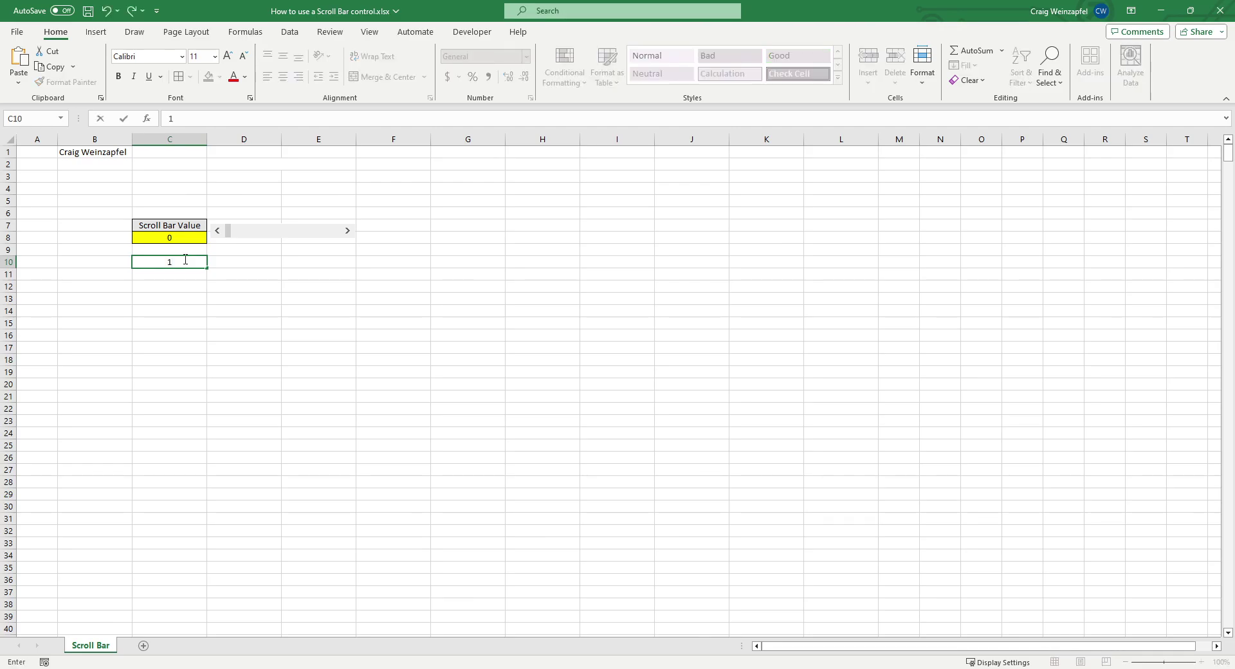
pyautogui.press('Return')
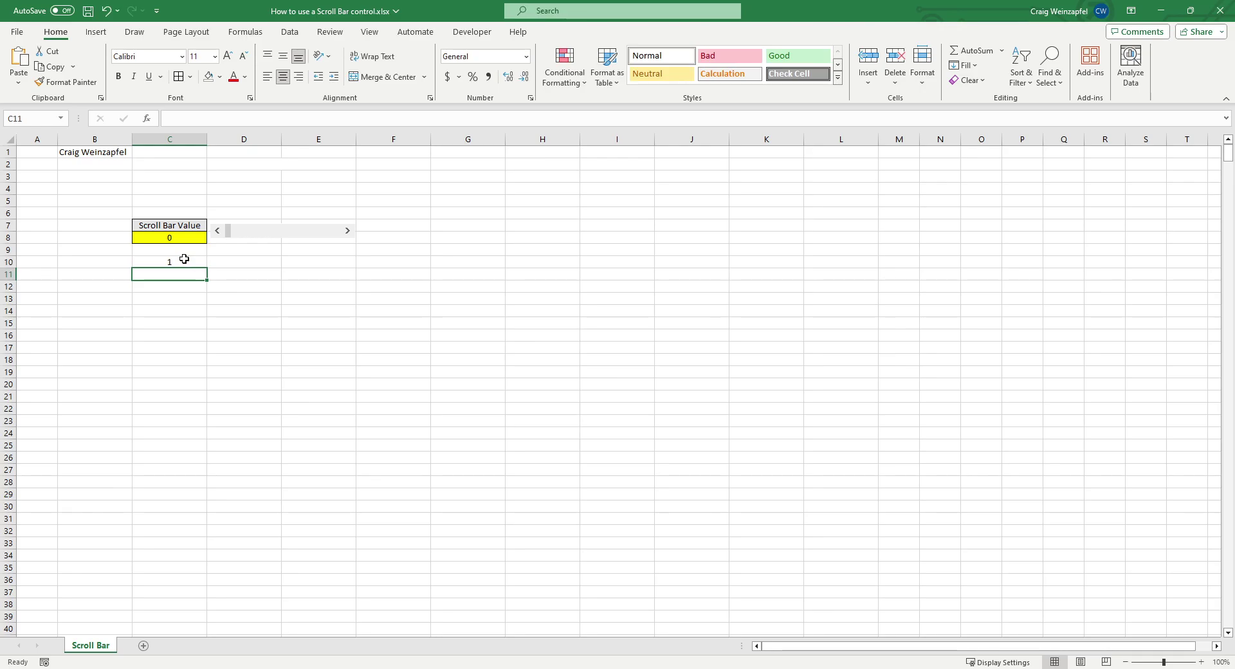
pyautogui.click(184, 258)
pyautogui.write('2')
pyautogui.press('Return')
pyautogui.click(184, 259)
pyautogui.press('Delete')
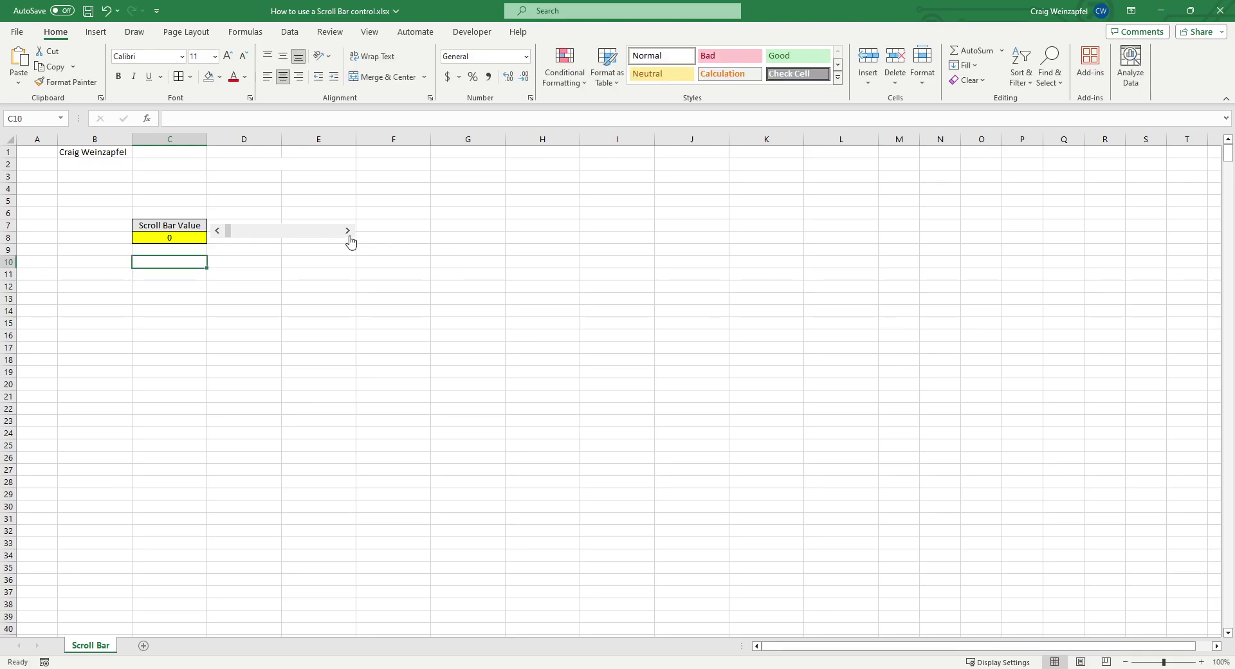
# - Test the scroll bar: step it to 7 and back to 6, then jump by tens to 46
pyautogui.click(348, 233)
pyautogui.click(348, 232)
pyautogui.click(348, 232)
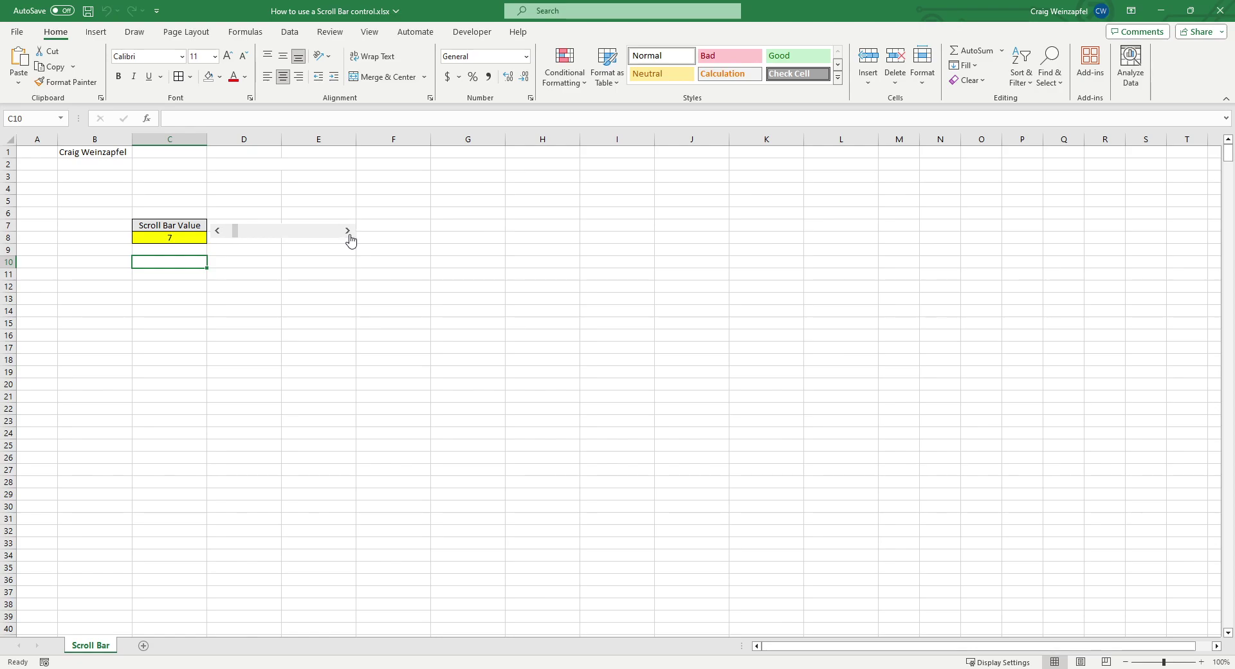
pyautogui.click(216, 232)
pyautogui.click(281, 235)
pyautogui.click(281, 235)
pyautogui.click(282, 235)
pyautogui.click(282, 235)
pyautogui.moveTo(281, 238); pyautogui.dragTo(225, 244)
pyautogui.click(236, 260)
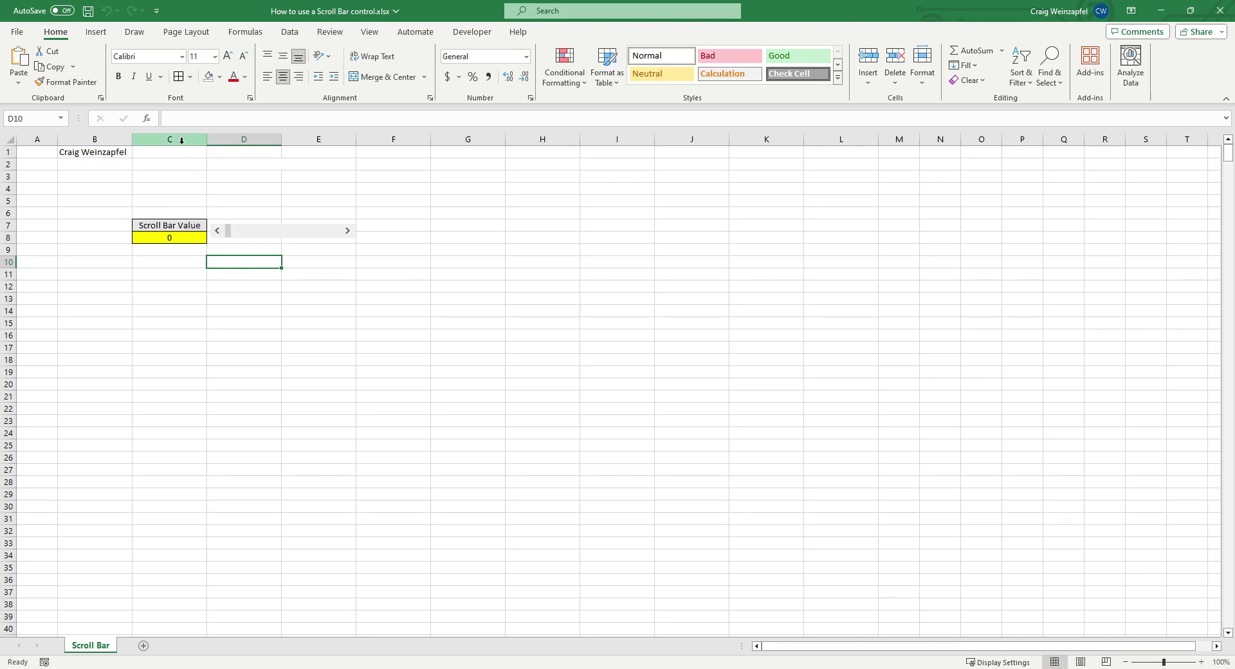
# - Review the scroll bar's Format Control minimum, maximum and incremental change settings, then close it
pyautogui.rightClick(318, 232)
pyautogui.click(386, 361)
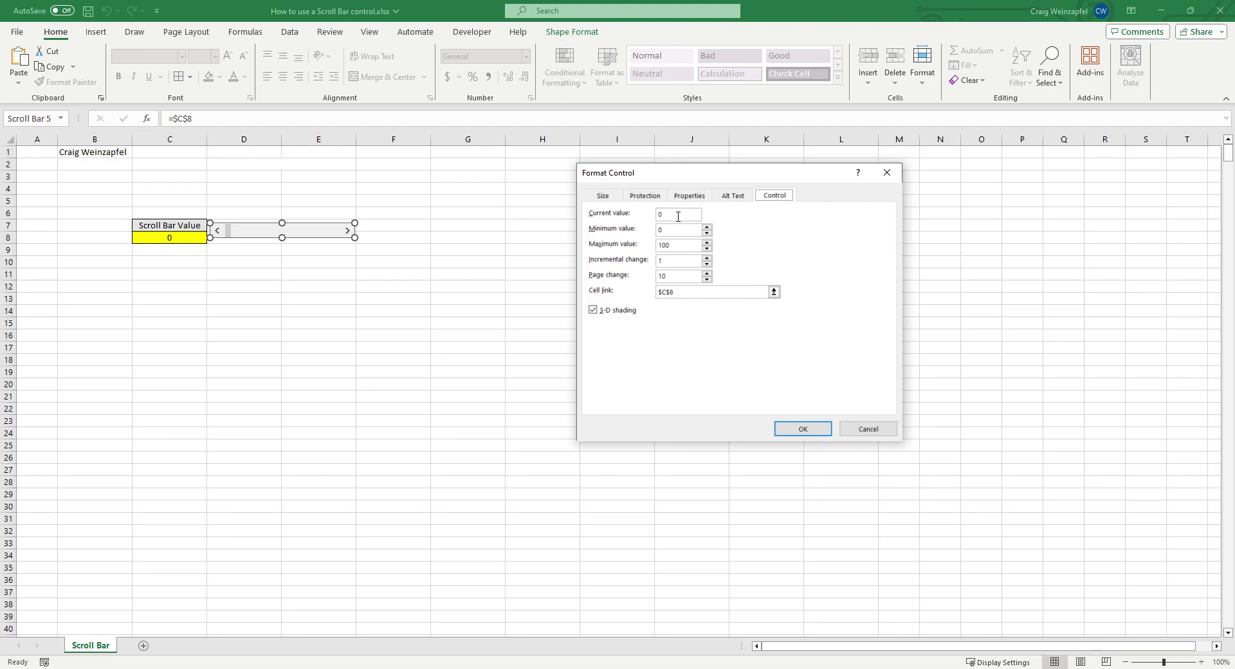
pyautogui.doubleClick(675, 230)
pyautogui.press('Tab')
pyautogui.click(678, 263)
pyautogui.click(801, 429)
# - Select C8 and test the scroll bar again, returning its value to 0
pyautogui.click(350, 286)
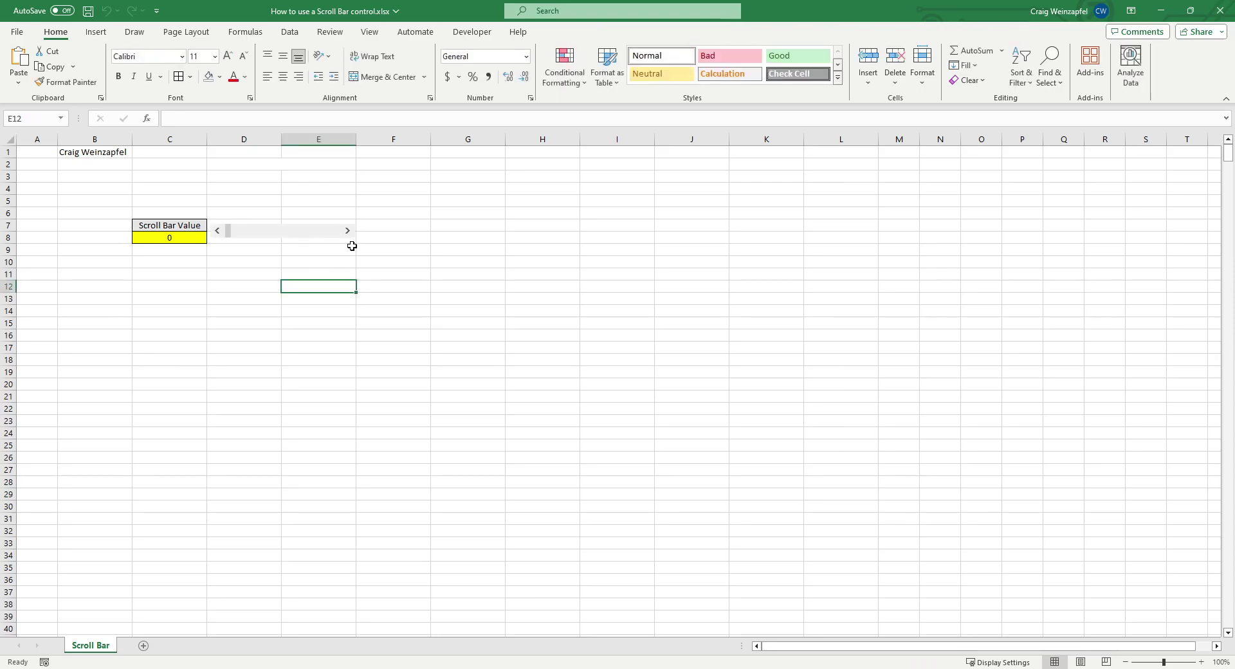
pyautogui.click(160, 238)
pyautogui.click(348, 233)
pyautogui.click(323, 234)
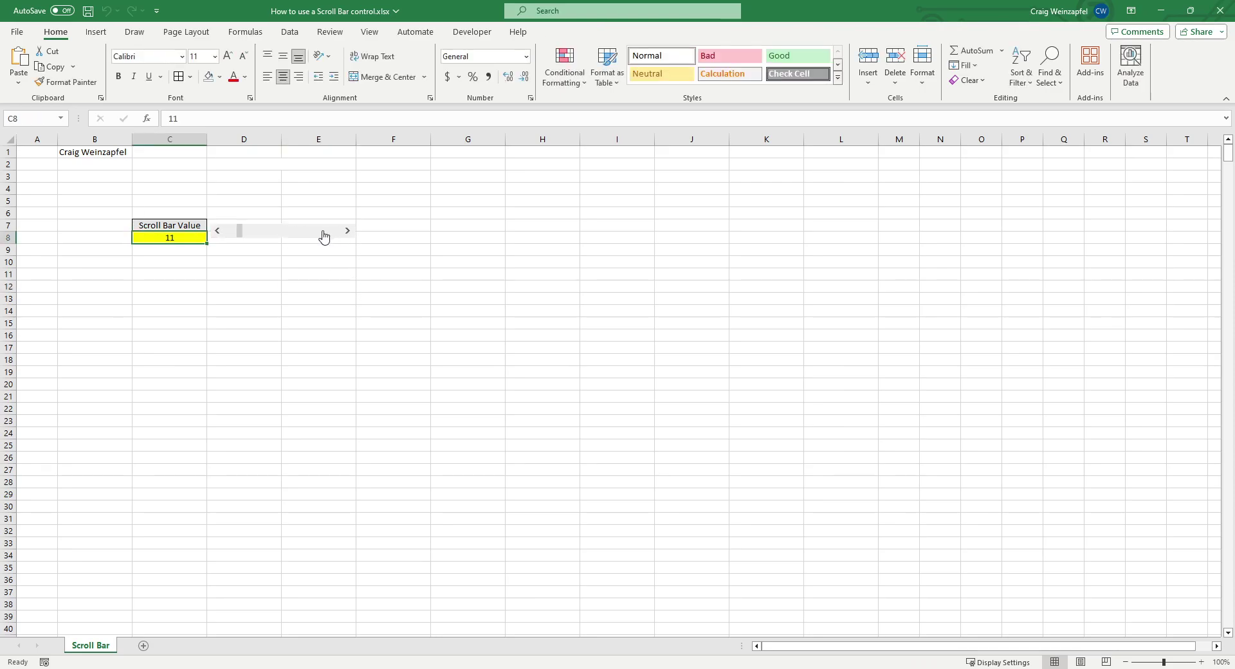
pyautogui.click(220, 231)
pyautogui.click(218, 233)
# - Reopen the scroll bar's Format Control and start editing the maximum value of 100
pyautogui.rightClick(240, 236)
pyautogui.click(291, 356)
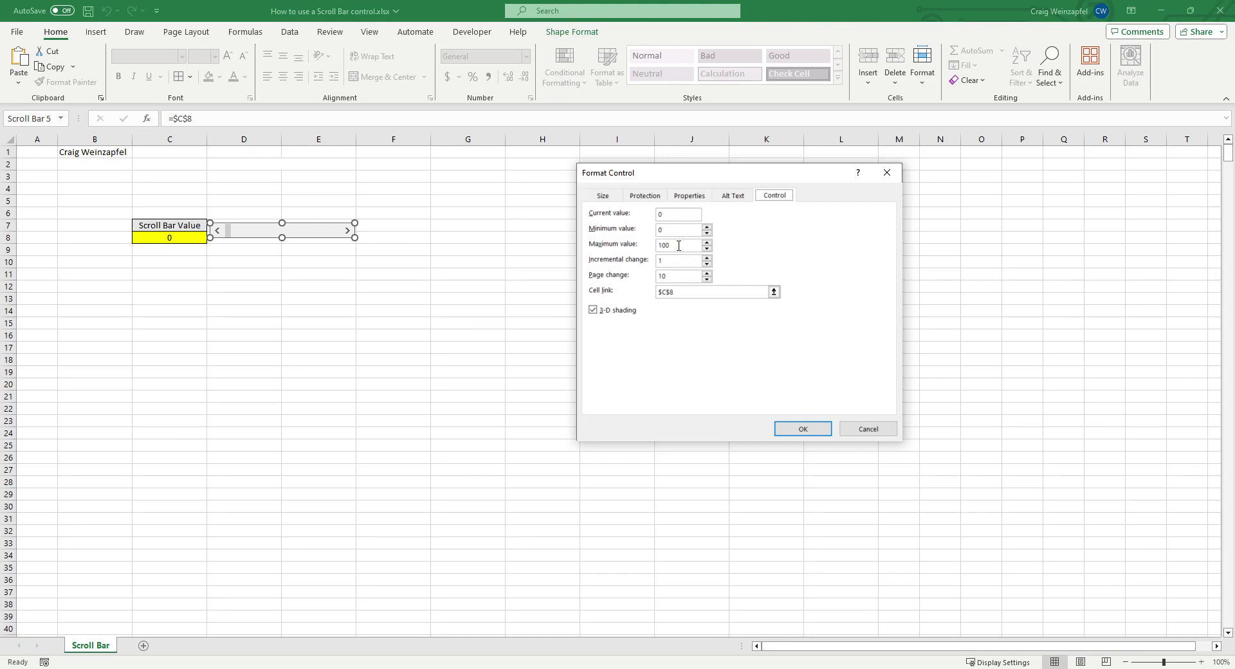
pyautogui.click(679, 245)
# - Apply the 1000 maximum and enter the formula =C8/10 in C9
pyautogui.click(801, 429)
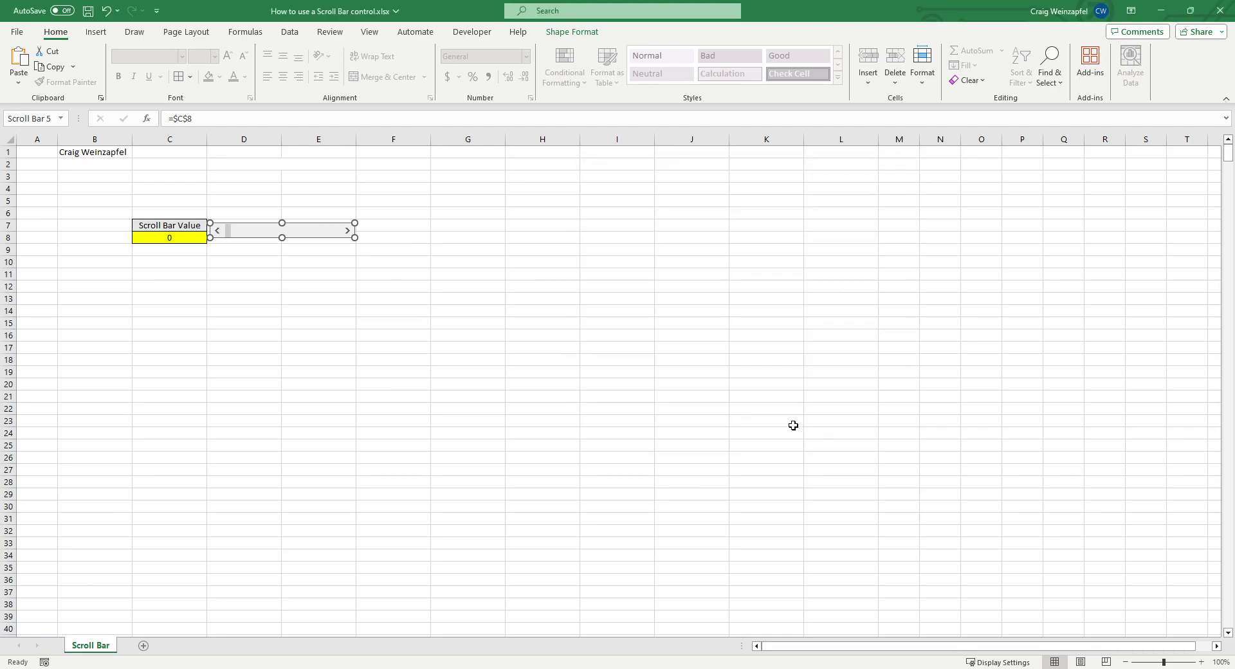
pyautogui.click(165, 249)
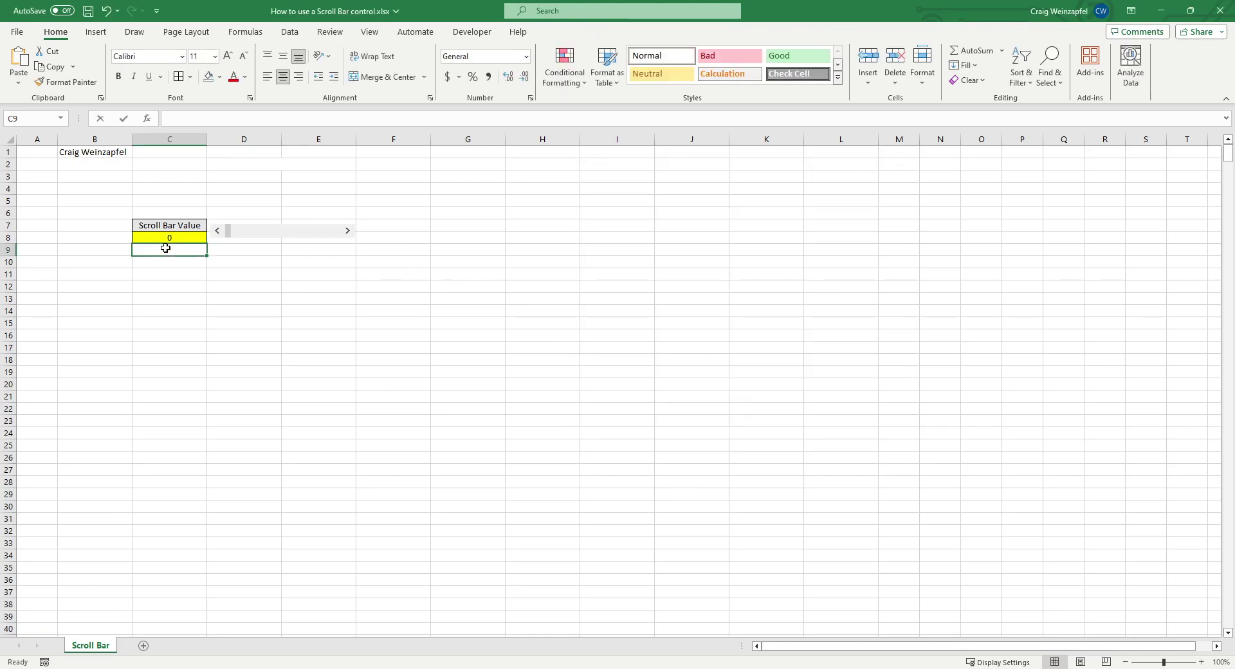
pyautogui.write('=C8/100')
pyautogui.press('Return')
# - Step the scroll bar up, drag it to 1000, and check C9's result and formula
pyautogui.click(348, 232)
pyautogui.click(347, 232)
pyautogui.click(348, 231)
pyautogui.click(348, 232)
pyautogui.click(348, 232)
pyautogui.click(348, 232)
pyautogui.click(348, 231)
pyautogui.click(348, 231)
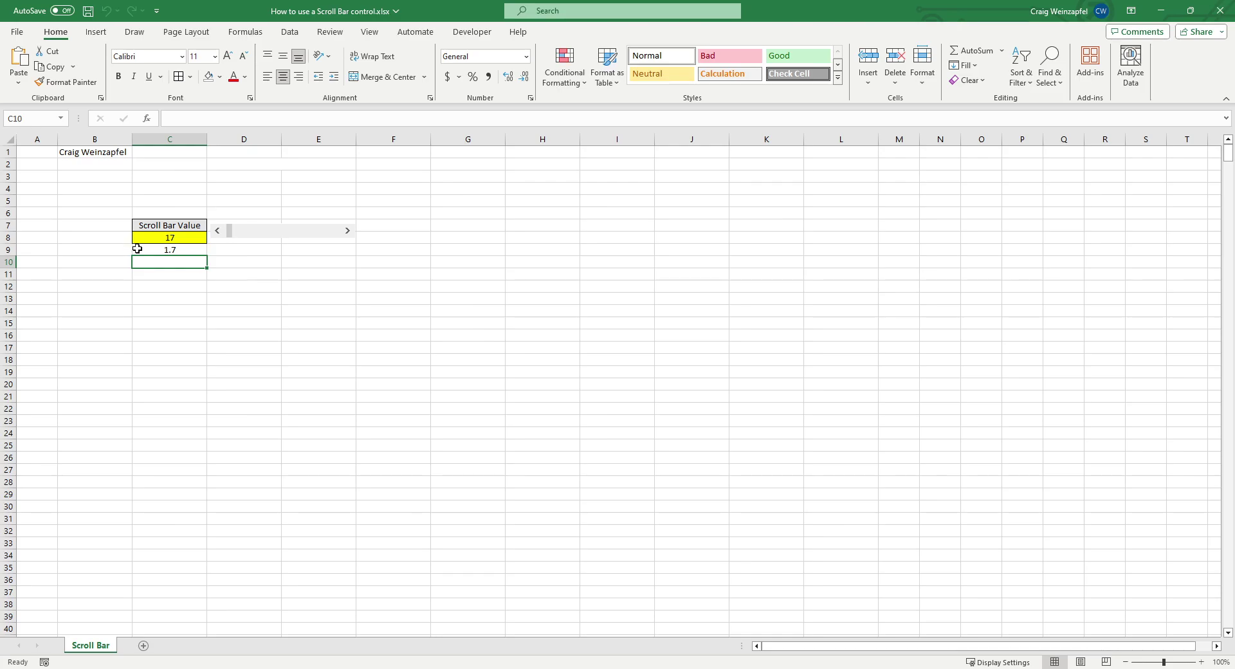
pyautogui.moveTo(231, 238); pyautogui.dragTo(353, 240)
pyautogui.click(189, 250)
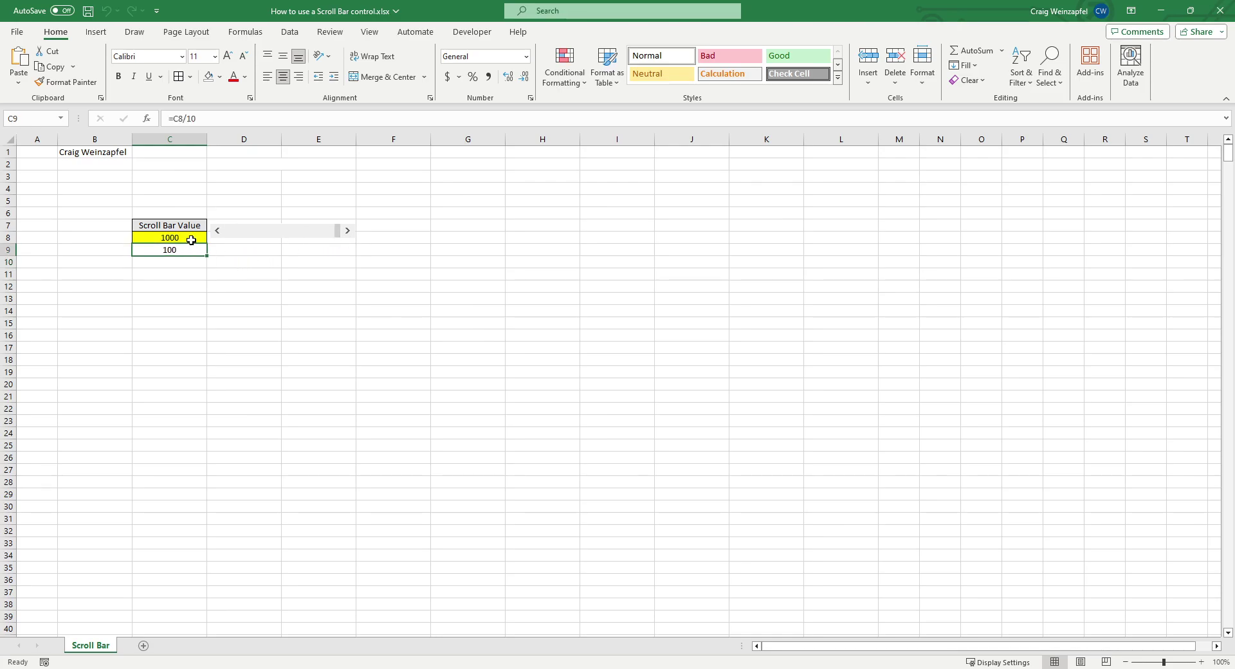
pyautogui.moveTo(189, 238); pyautogui.dragTo(169, 226)
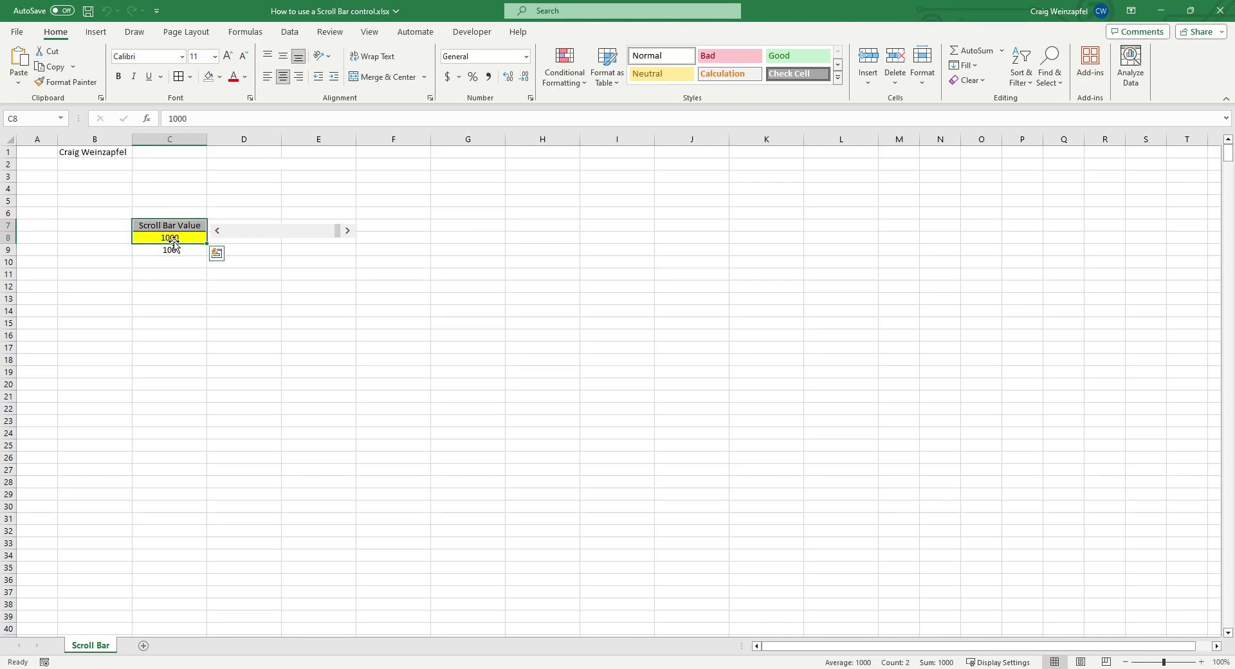
pyautogui.click(183, 251)
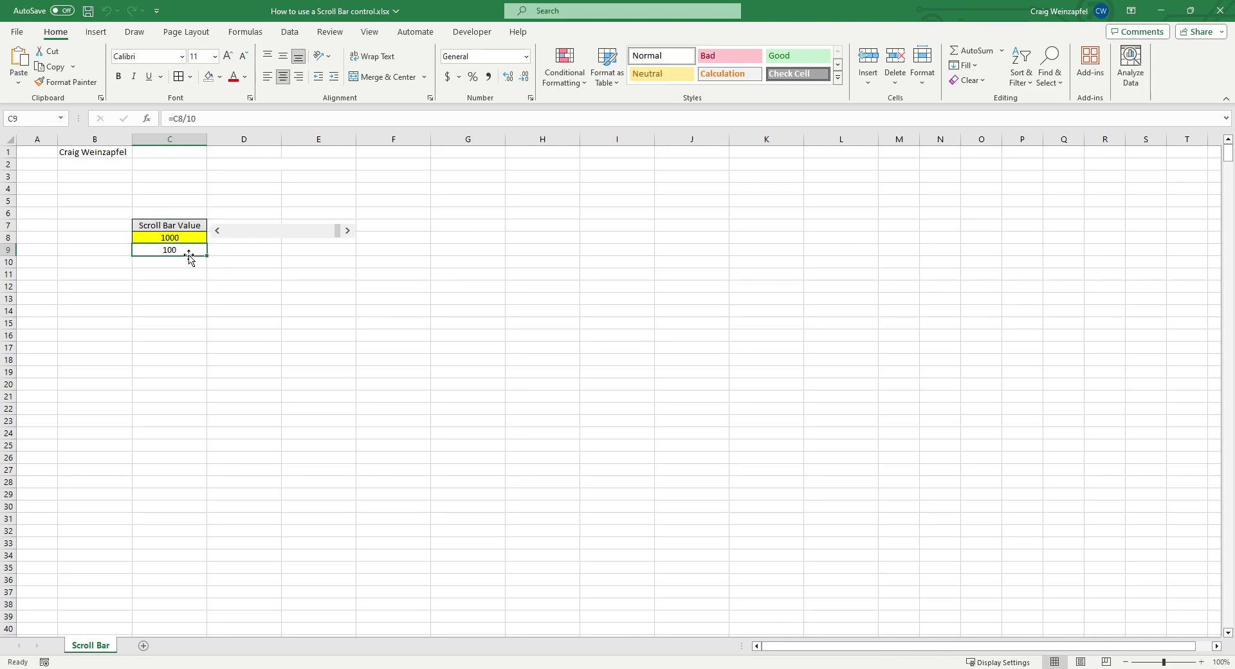
# - Bring the scroll bar back down from 1000 to 0 and show the Developer tab
pyautogui.click(312, 235)
pyautogui.click(216, 230)
pyautogui.moveTo(332, 233); pyautogui.dragTo(211, 240)
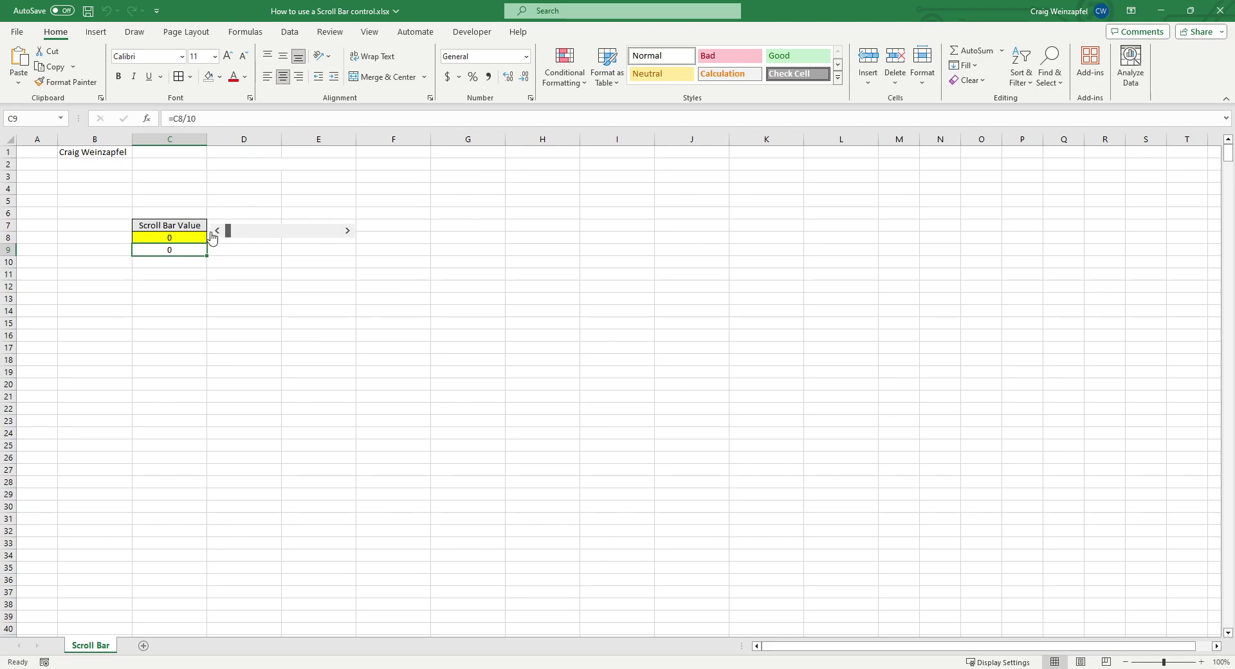
pyautogui.click(273, 272)
pyautogui.click(472, 32)
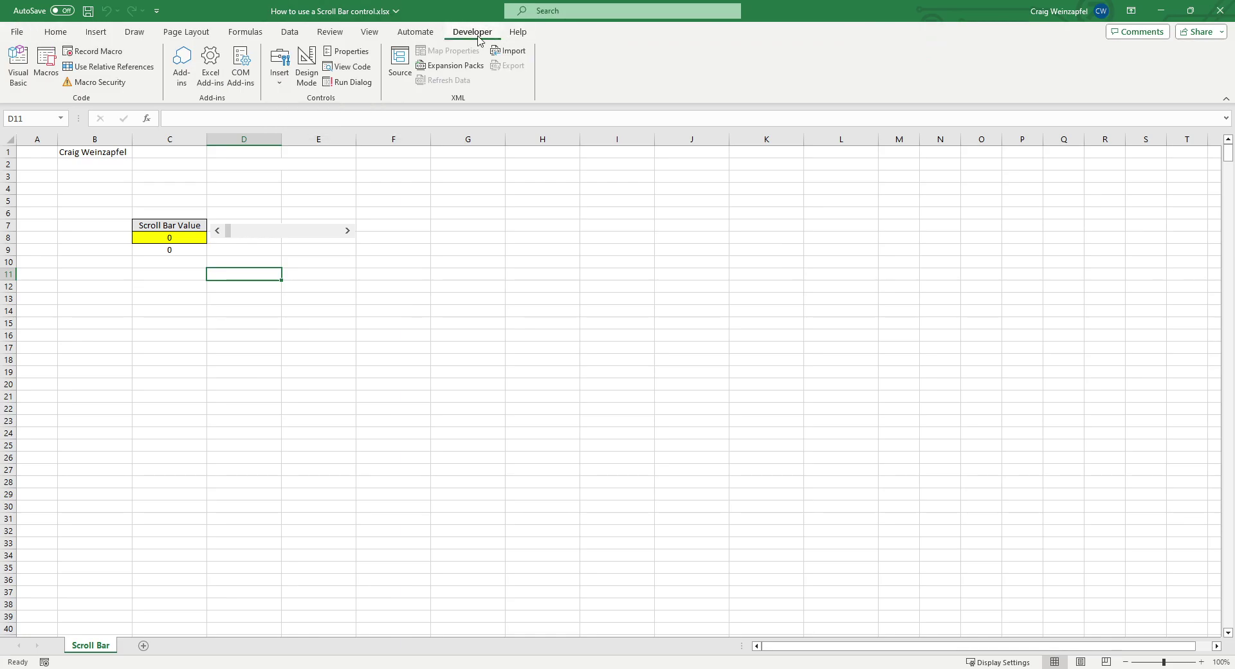
pyautogui.click(471, 294)
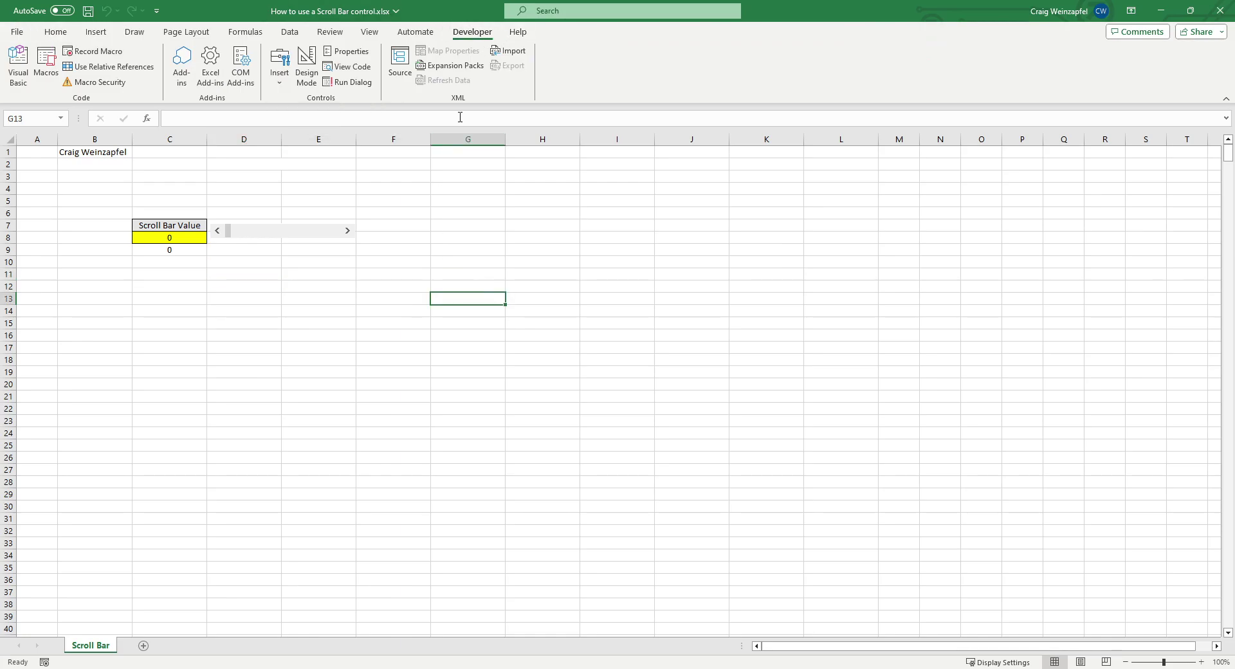
pyautogui.click(20, 35)
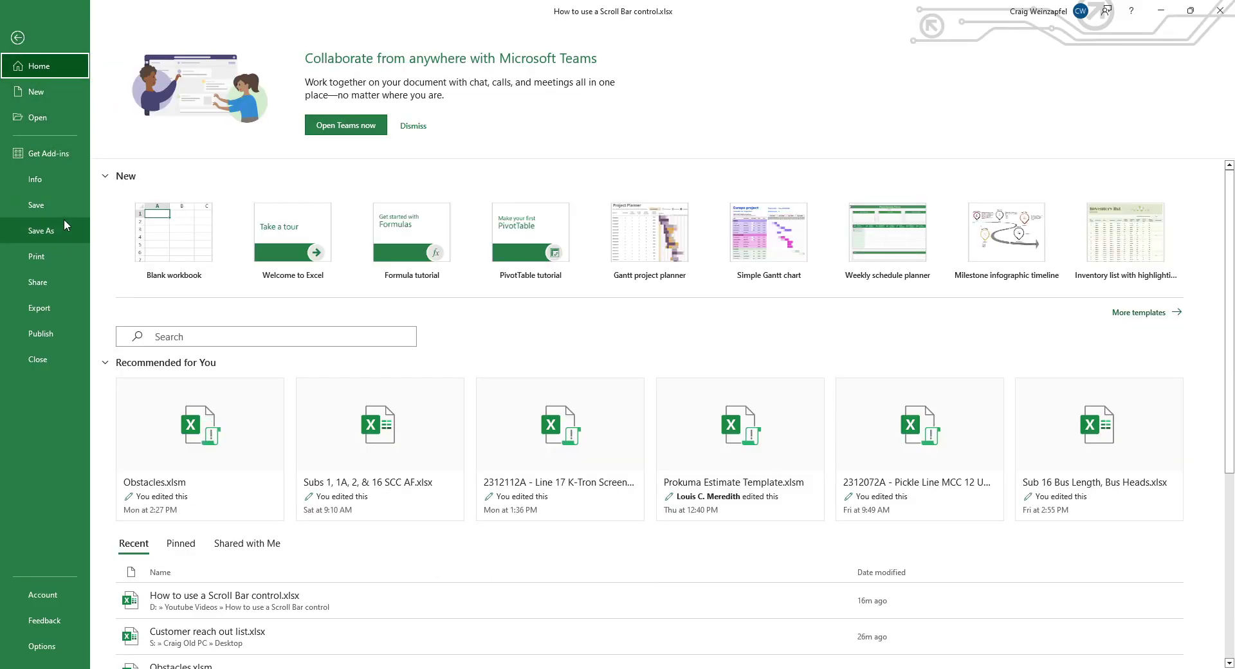
pyautogui.click(40, 646)
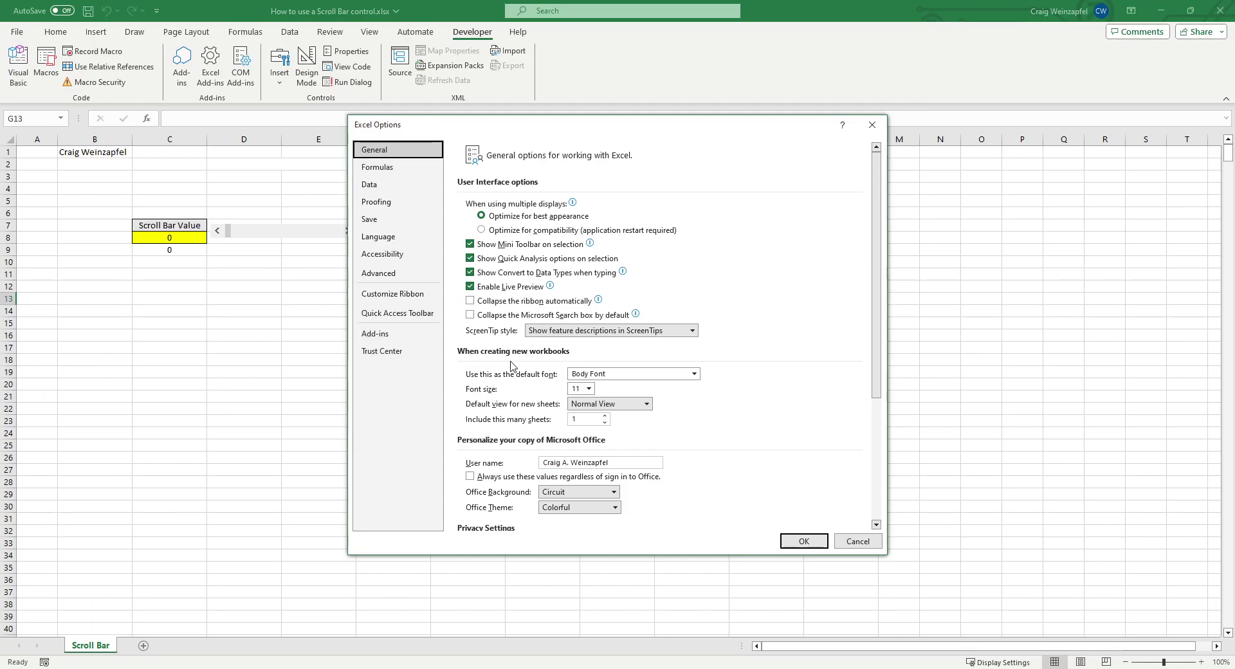
pyautogui.scroll(-1, 512, 365)
pyautogui.click(382, 185)
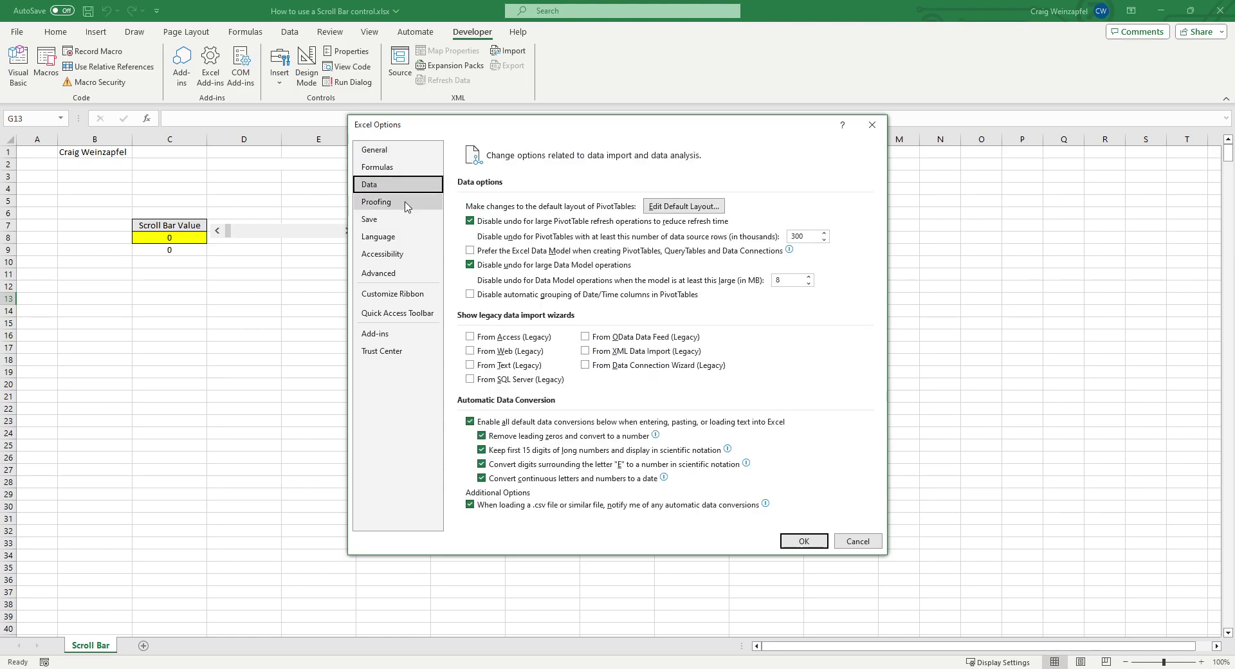
pyautogui.click(394, 150)
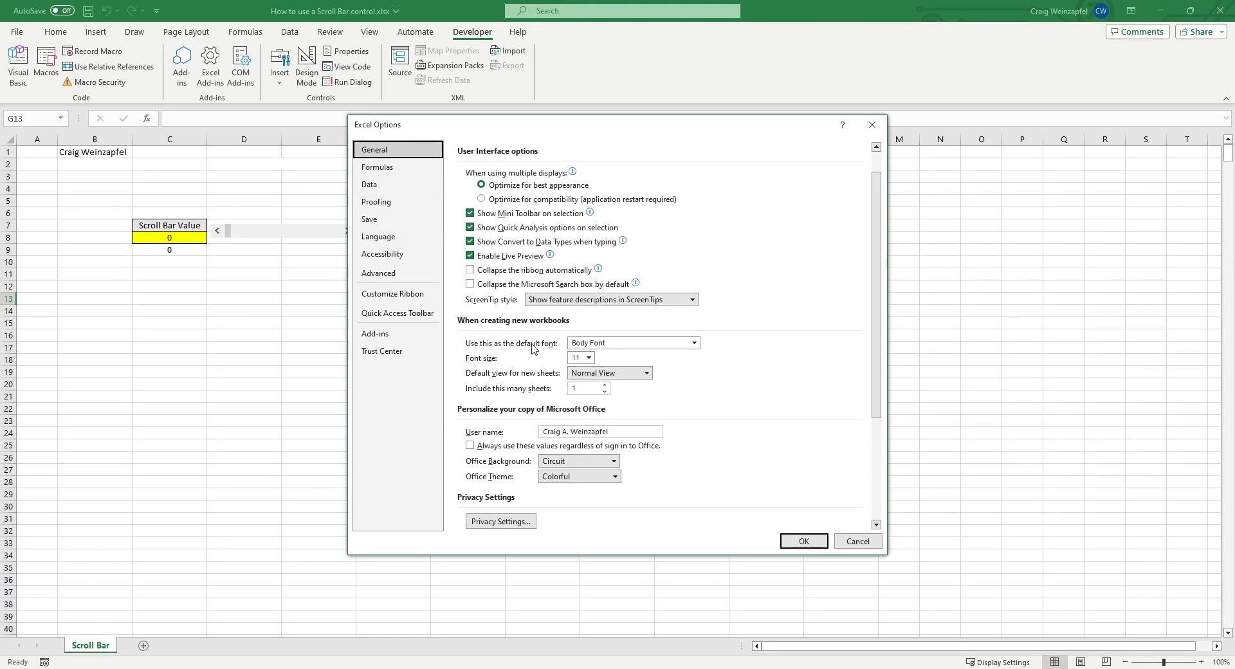
pyautogui.scroll(-3, 546, 375)
pyautogui.scroll(-2, 547, 375)
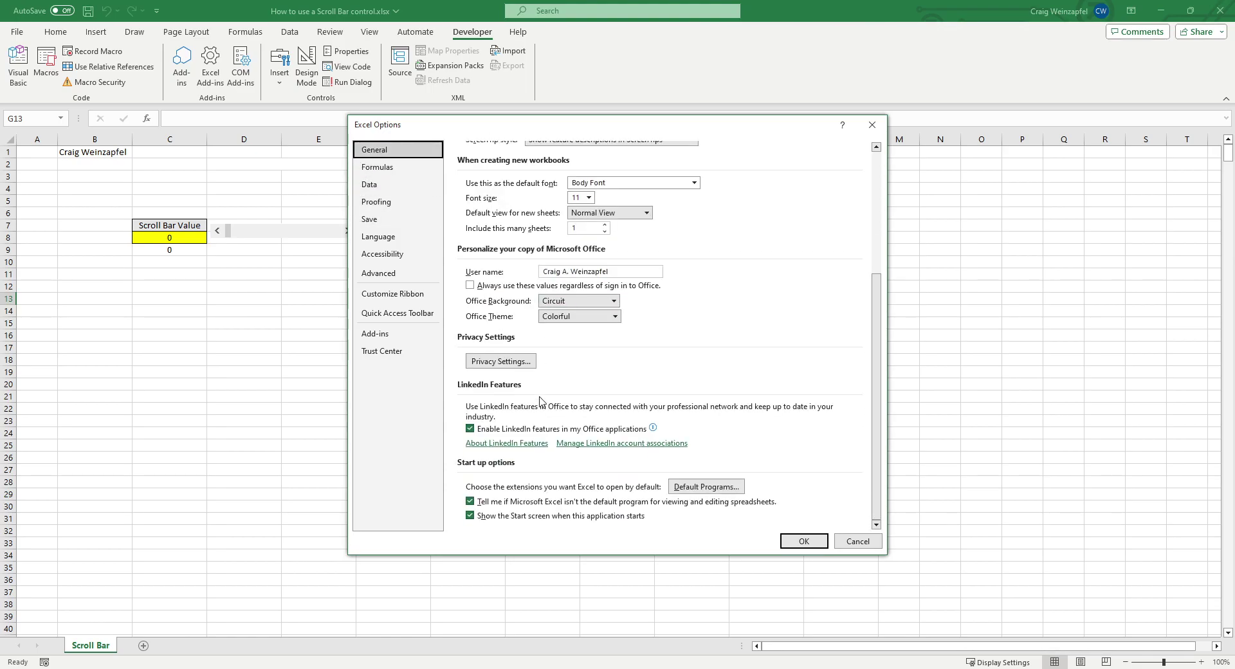
pyautogui.scroll(2, 543, 485)
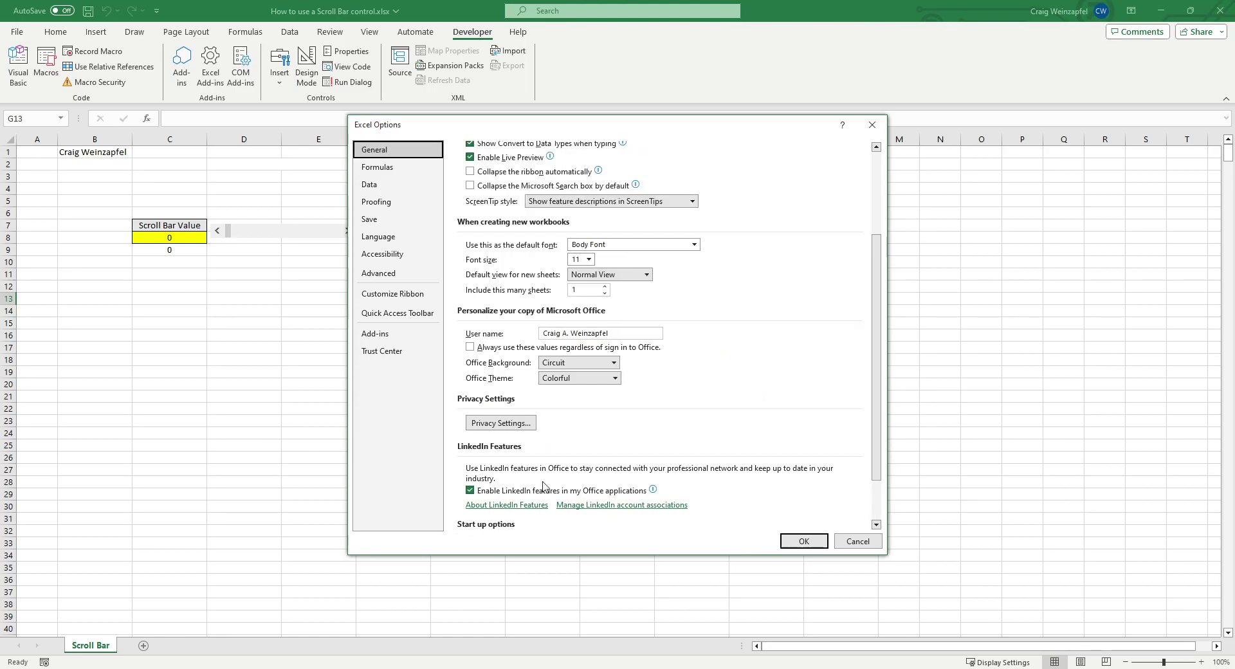
pyautogui.scroll(3, 543, 486)
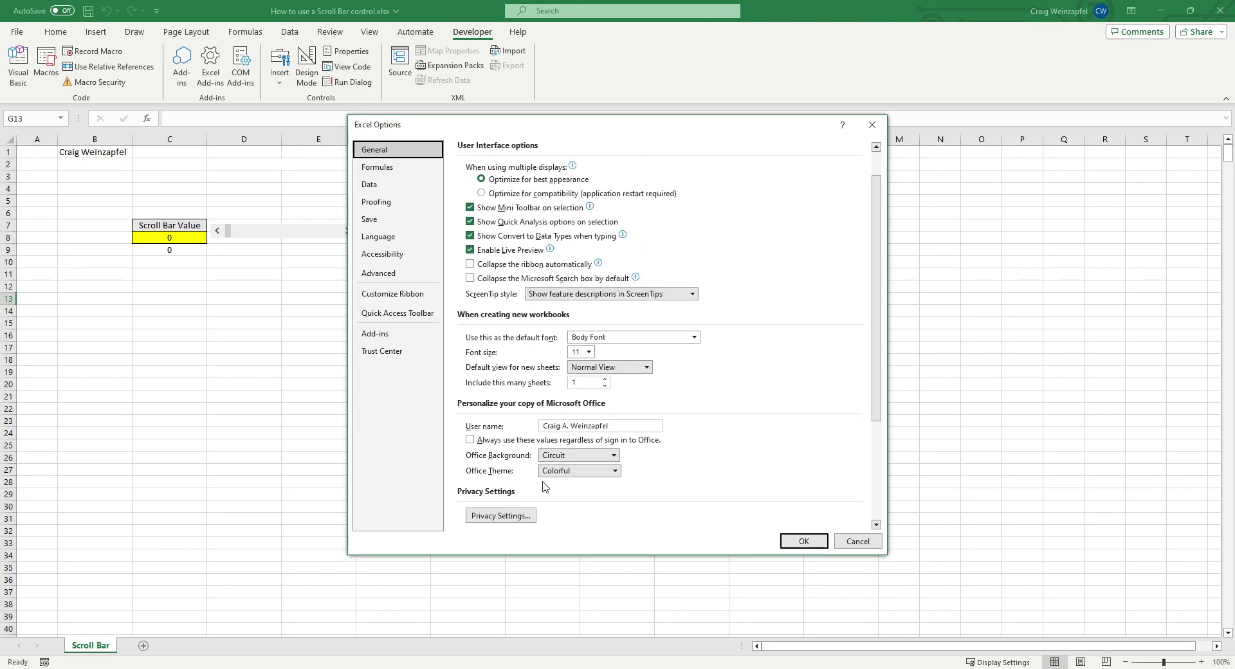
pyautogui.scroll(1, 543, 486)
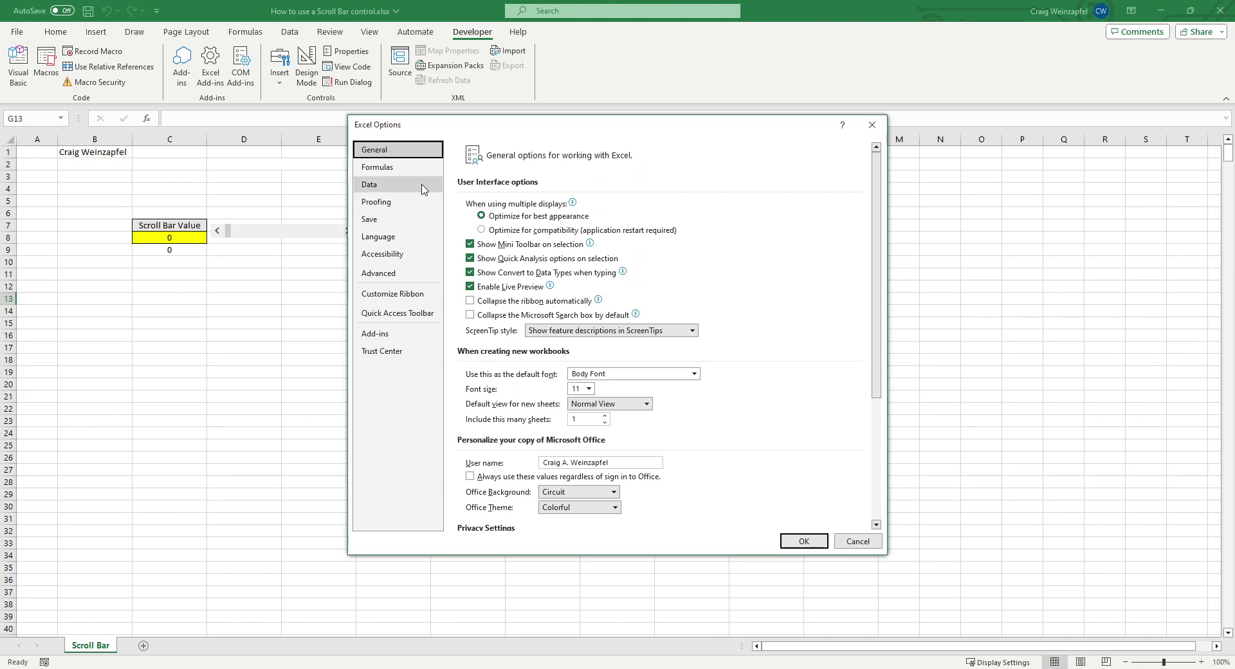
pyautogui.click(412, 171)
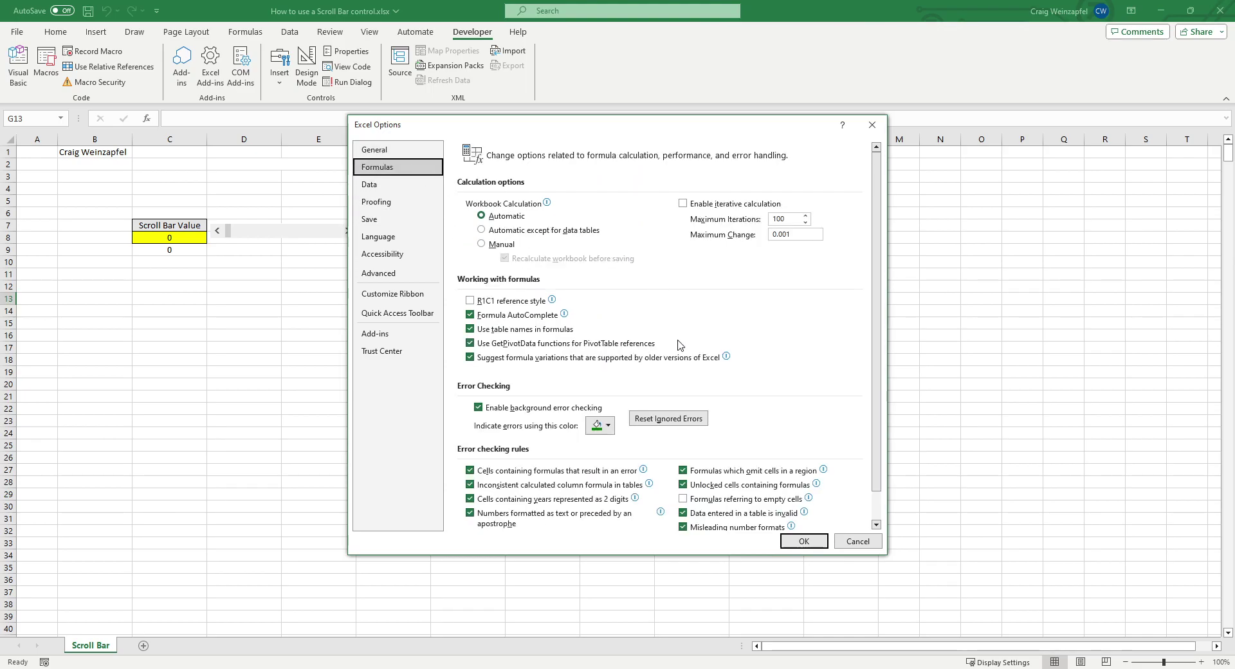
pyautogui.scroll(-1, 678, 345)
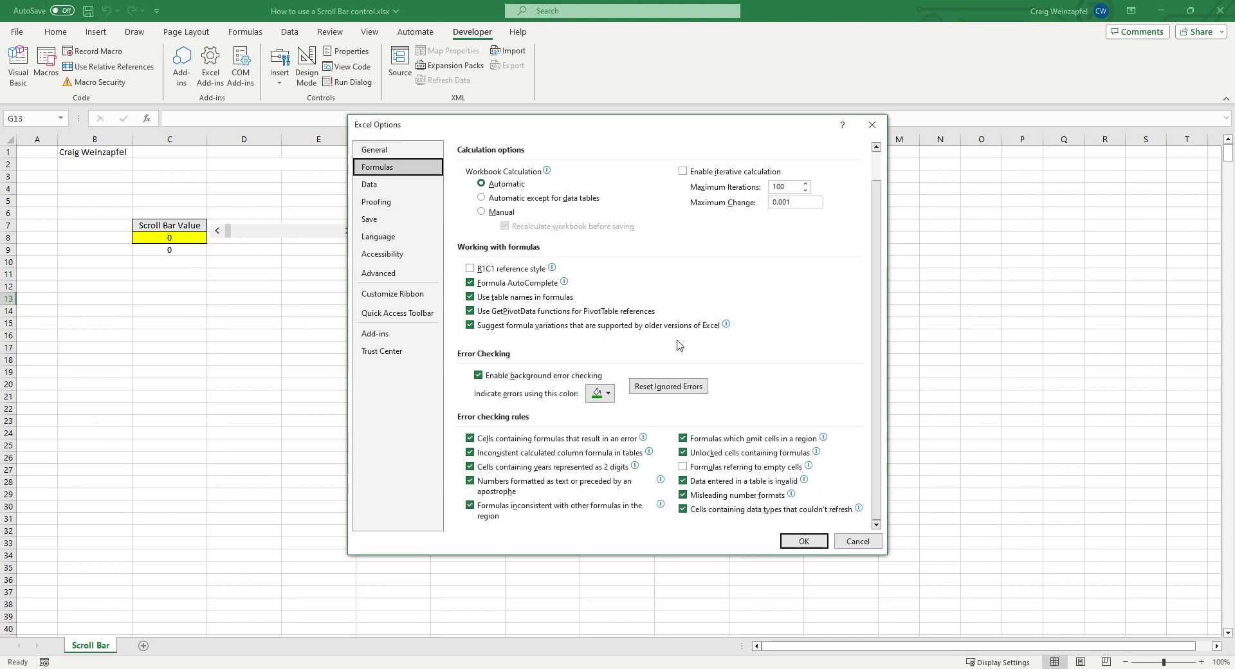
pyautogui.scroll(1, 679, 345)
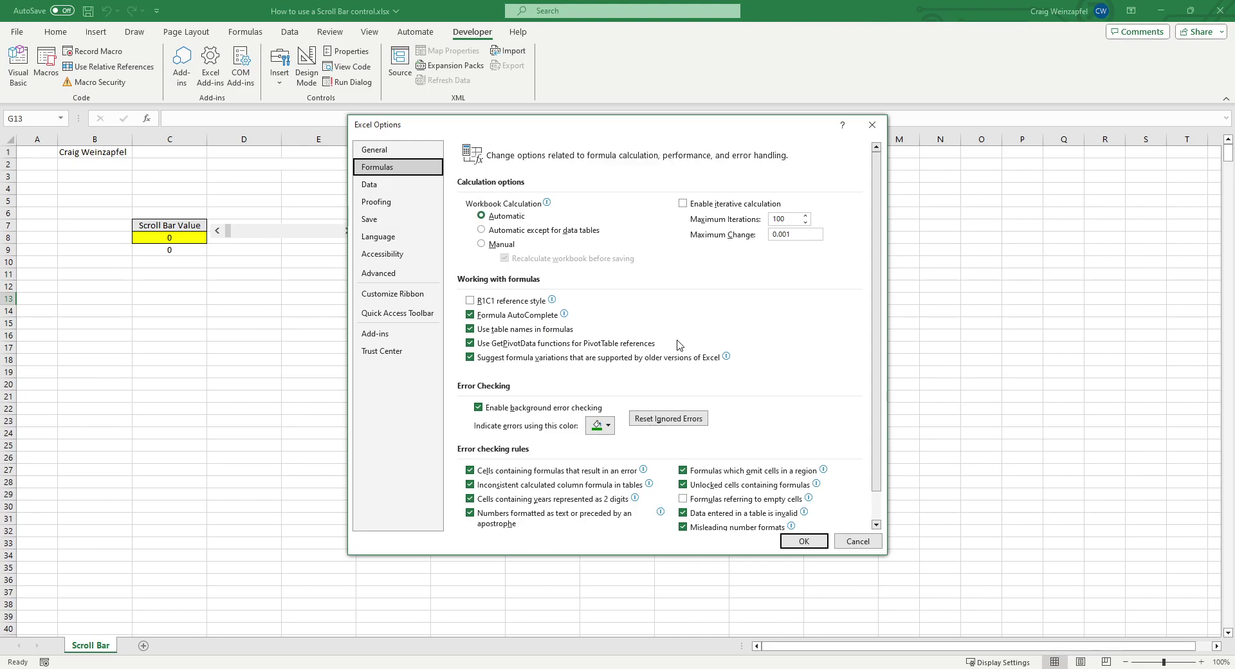
pyautogui.click(390, 185)
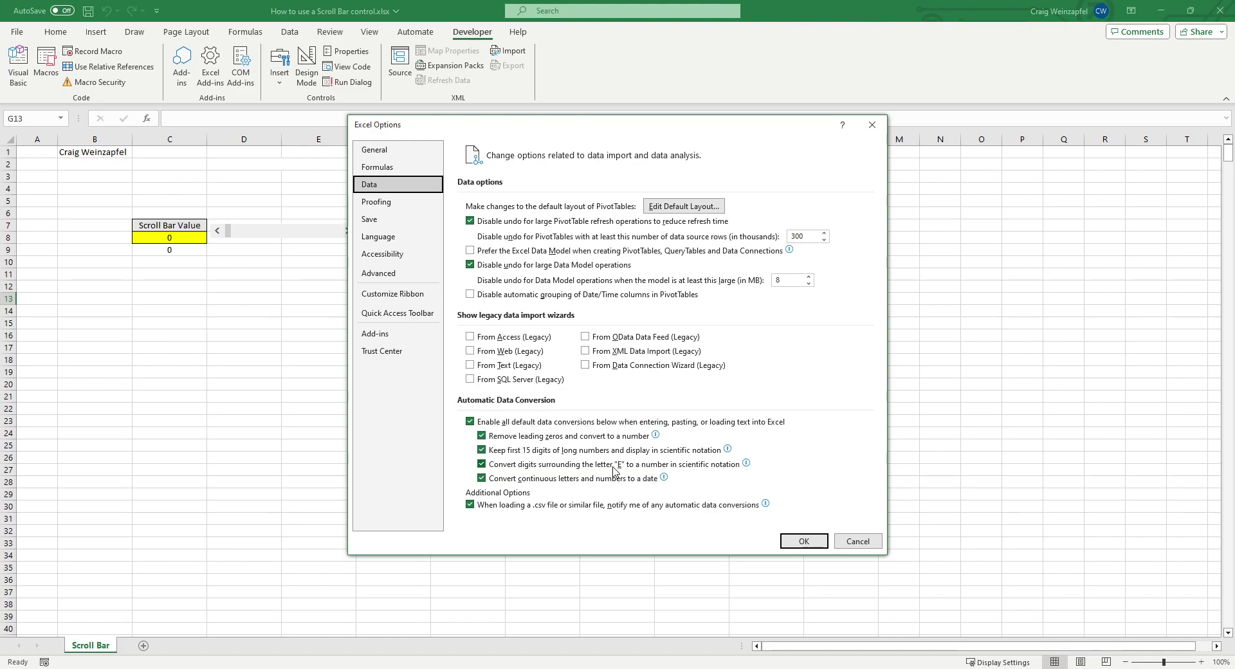
pyautogui.moveTo(614, 471)
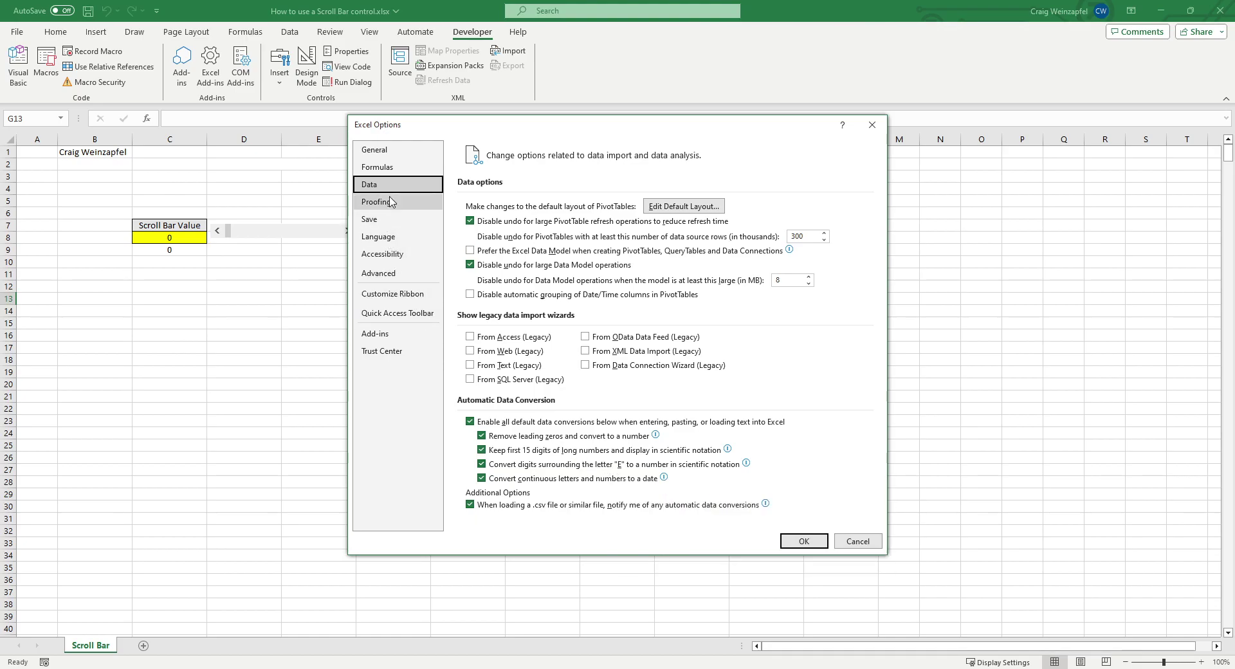
pyautogui.click(398, 278)
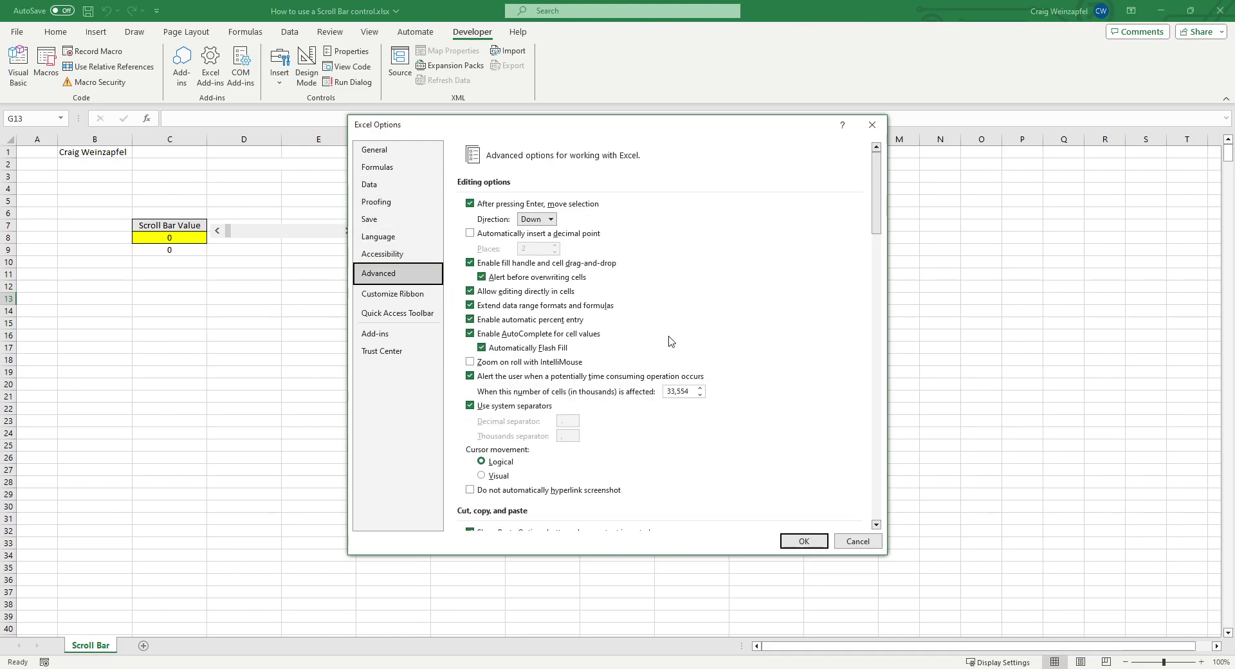
pyautogui.scroll(-5, 669, 341)
pyautogui.scroll(-8, 668, 341)
pyautogui.scroll(-1, 669, 341)
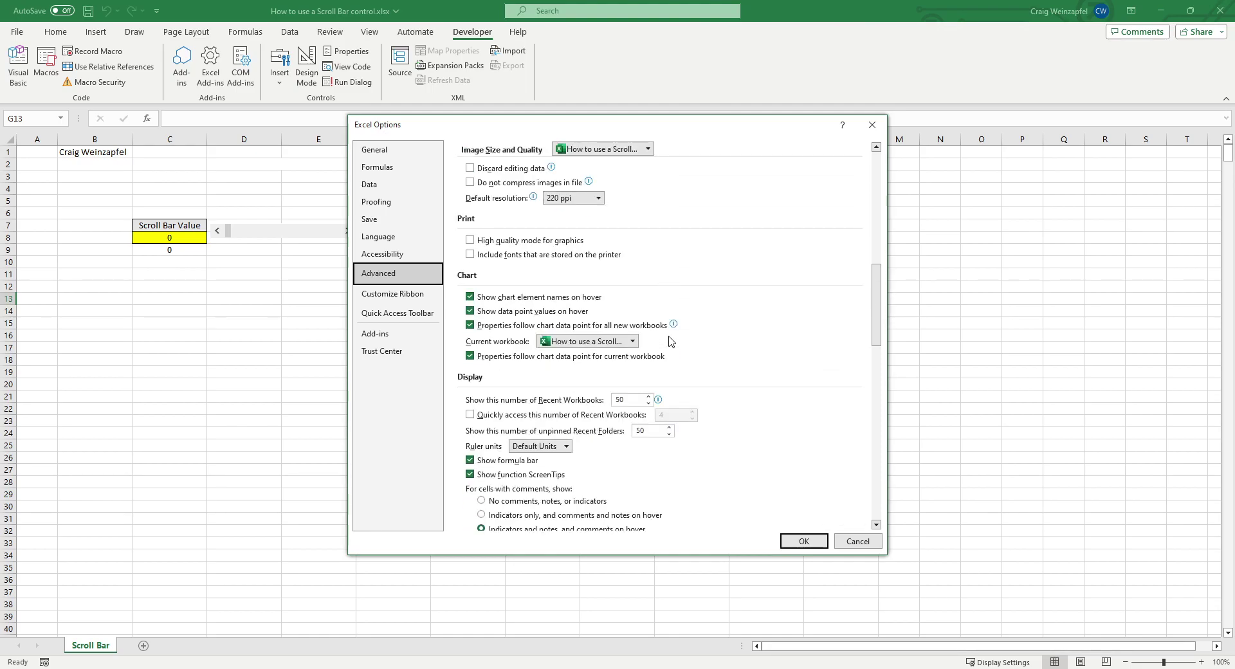
pyautogui.scroll(-8, 668, 340)
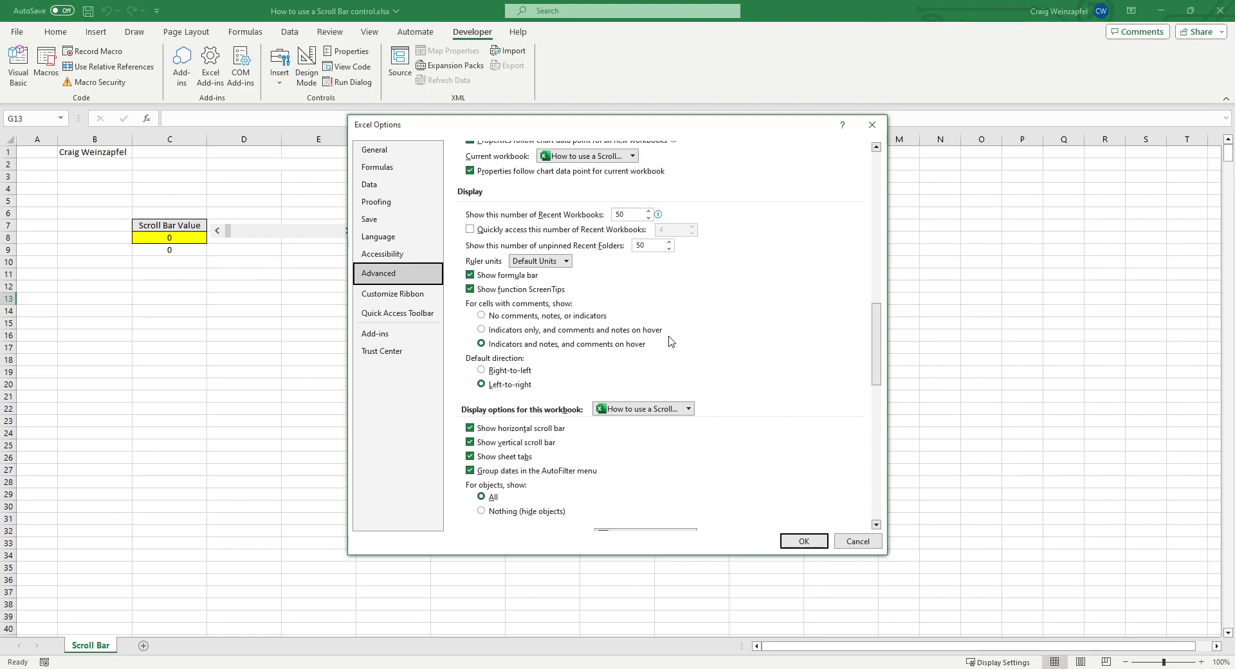
pyautogui.scroll(-10, 669, 340)
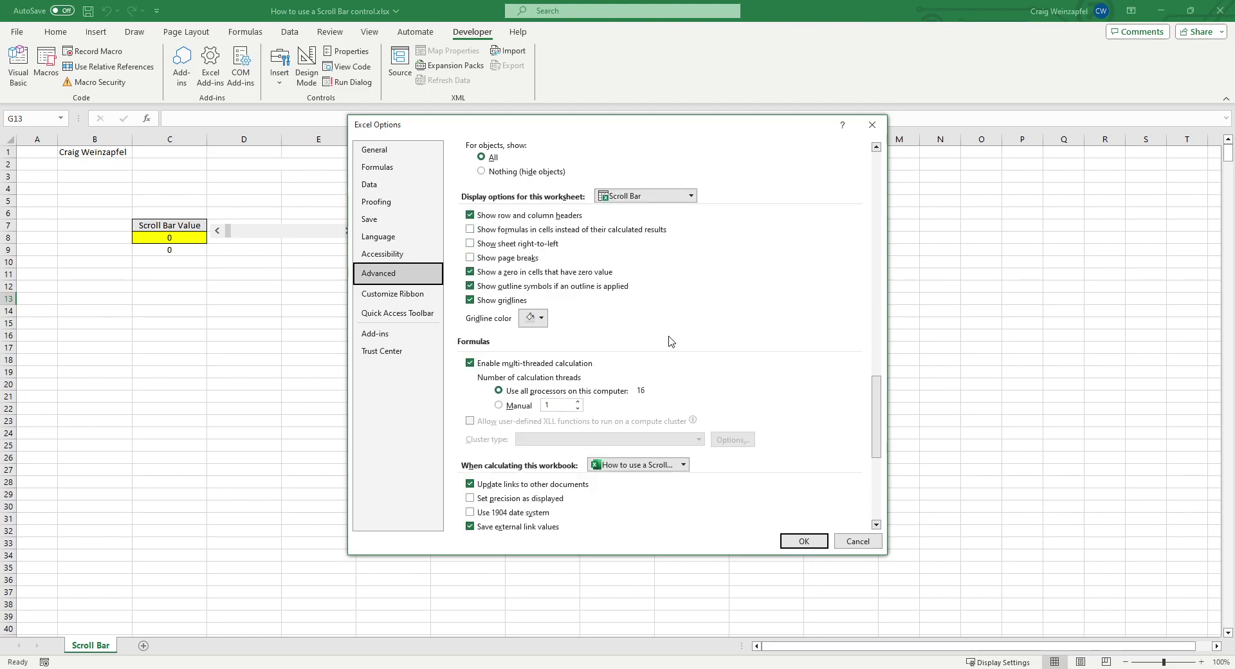
pyautogui.scroll(-8, 669, 341)
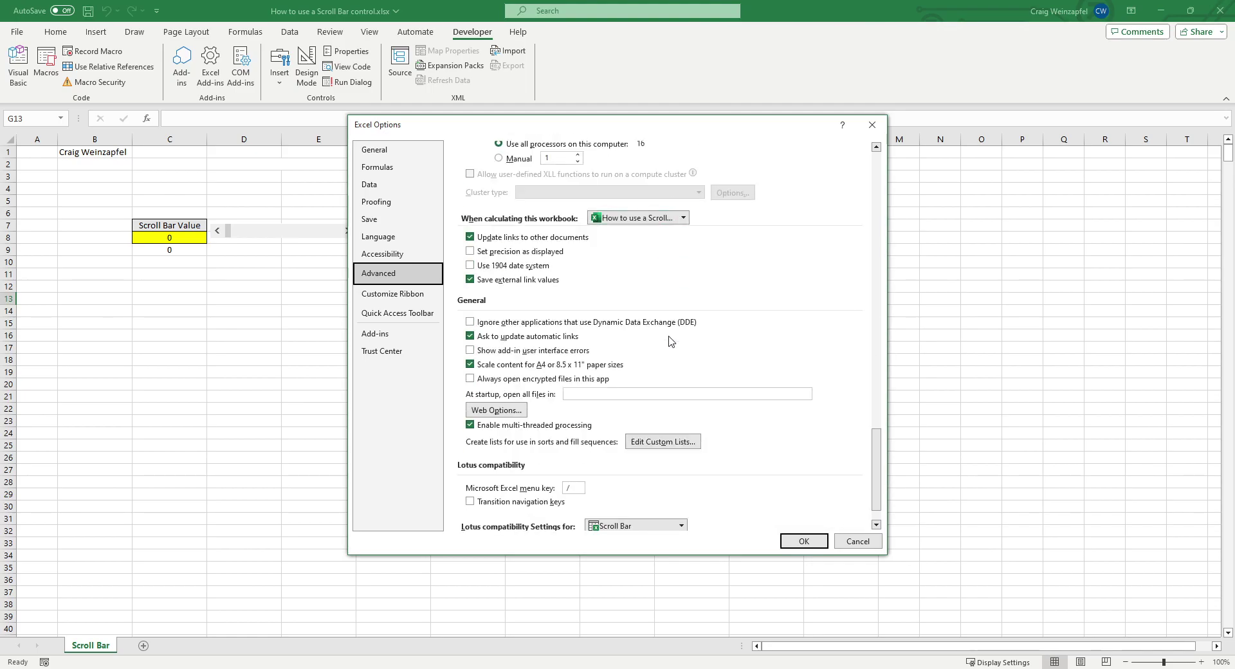
pyautogui.scroll(20, 669, 341)
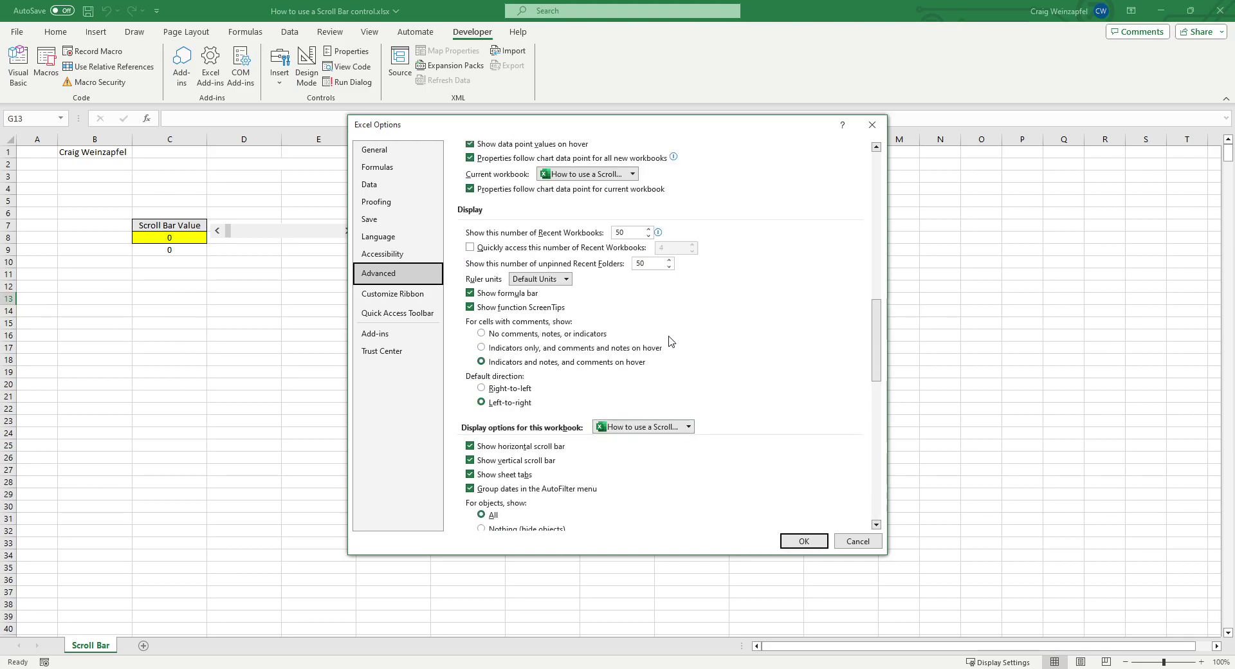
pyautogui.click(407, 157)
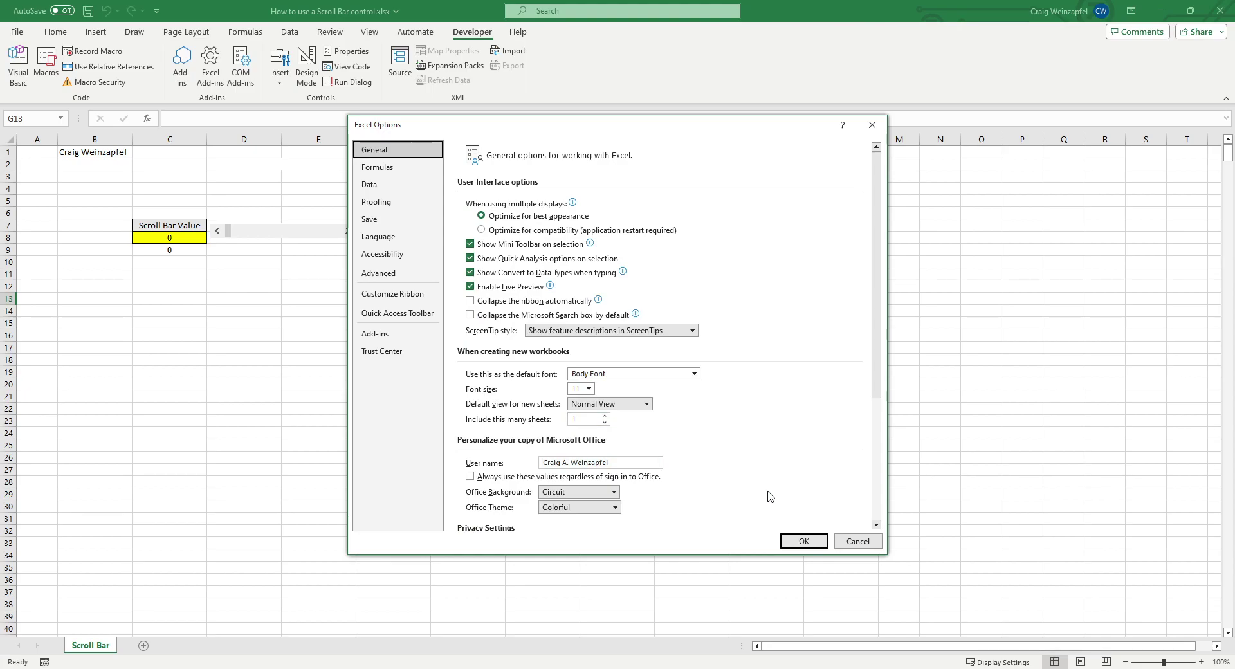
# - Draw an ActiveX scroll bar over D12:E14 below the first one
pyautogui.click(858, 540)
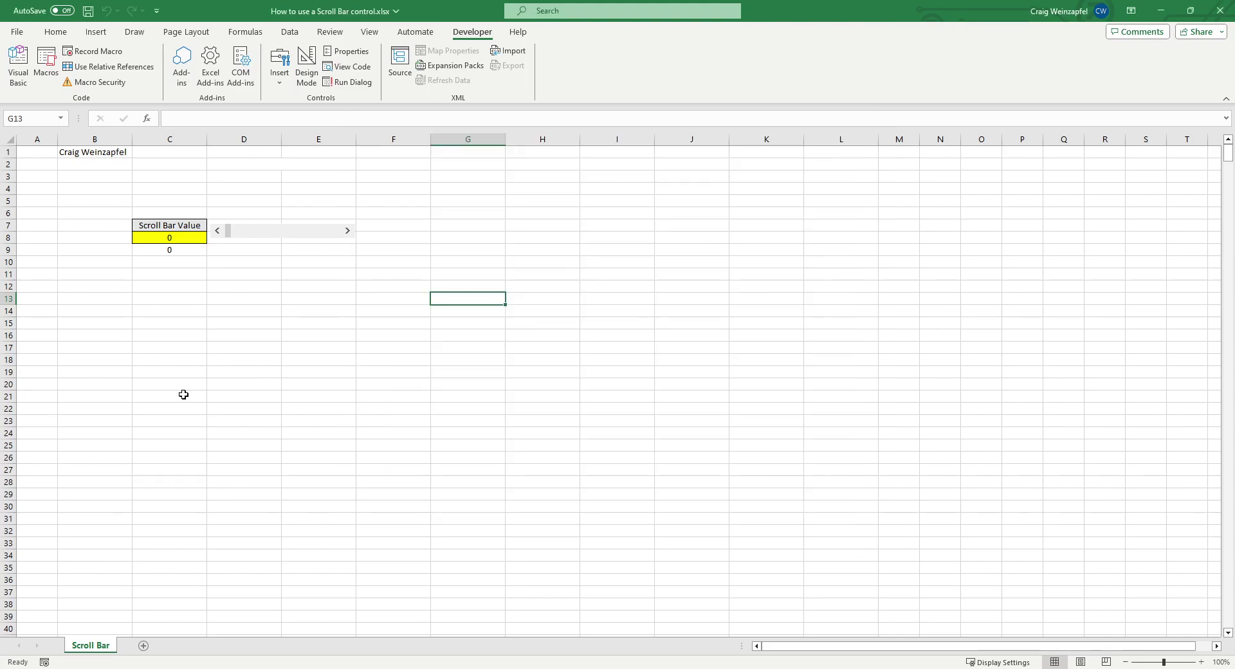
pyautogui.click(253, 313)
pyautogui.click(282, 79)
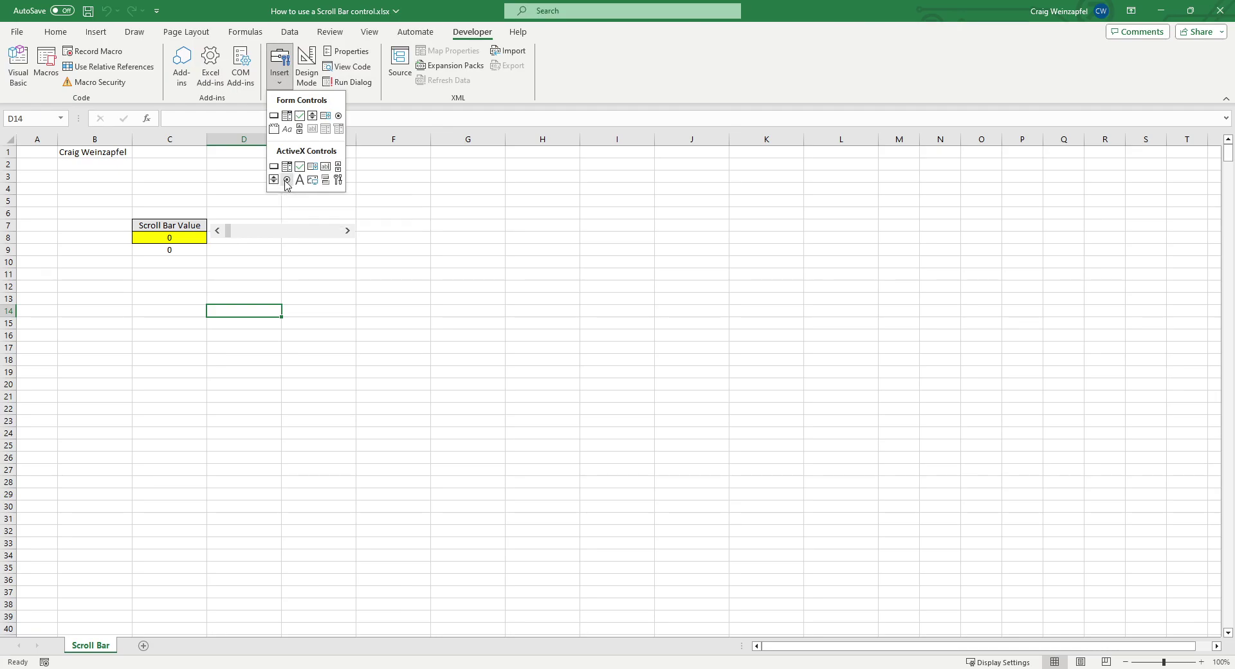
pyautogui.click(338, 167)
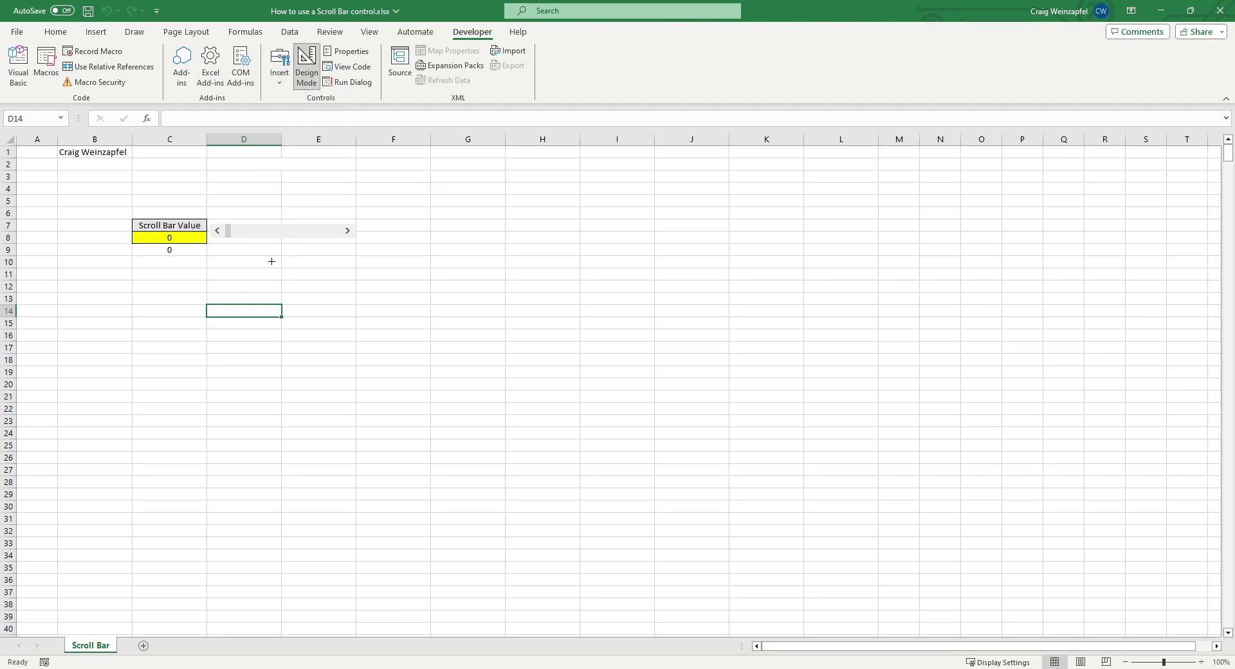
pyautogui.moveTo(217, 288); pyautogui.dragTo(361, 309)
pyautogui.click(361, 347)
# - Review the new scroll bar's Format Control size, protection, properties and alt text, then cancel
pyautogui.rightClick(319, 303)
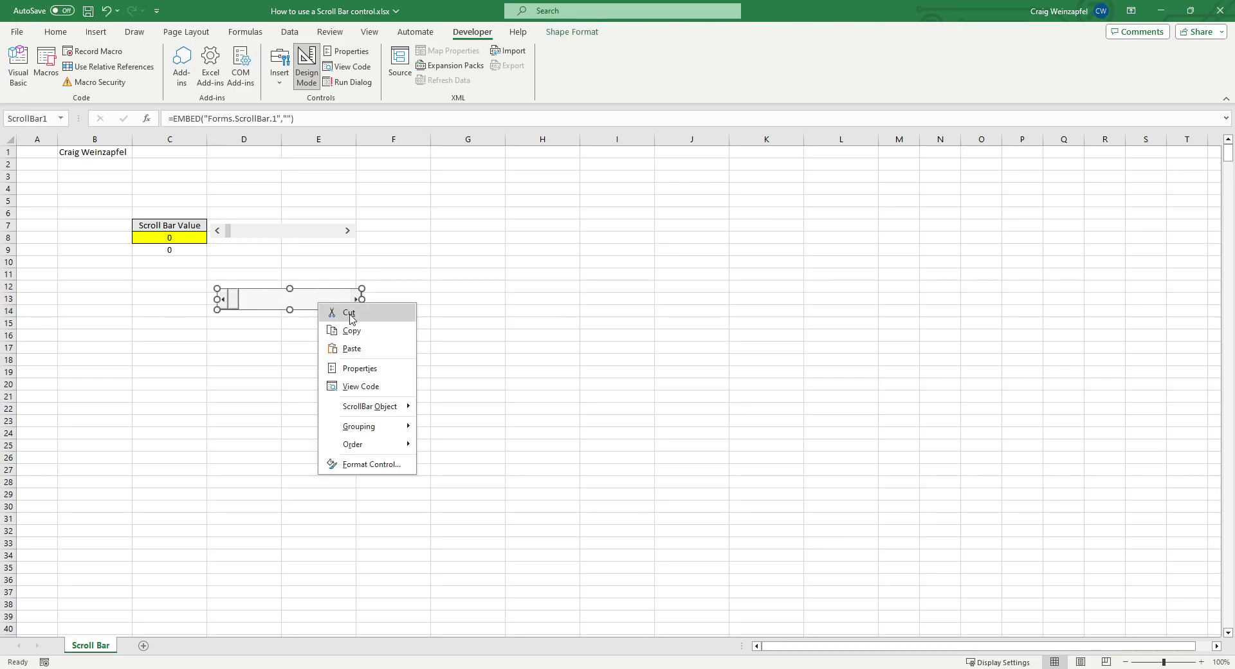
pyautogui.click(399, 464)
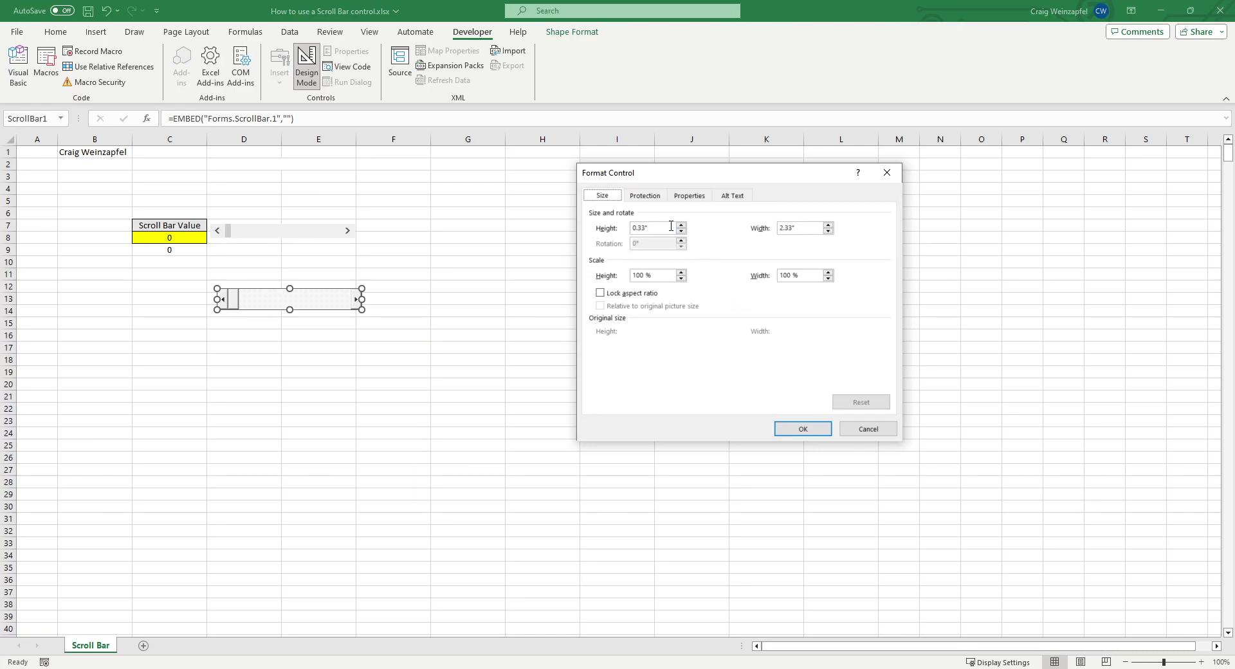
pyautogui.click(648, 196)
pyautogui.click(695, 197)
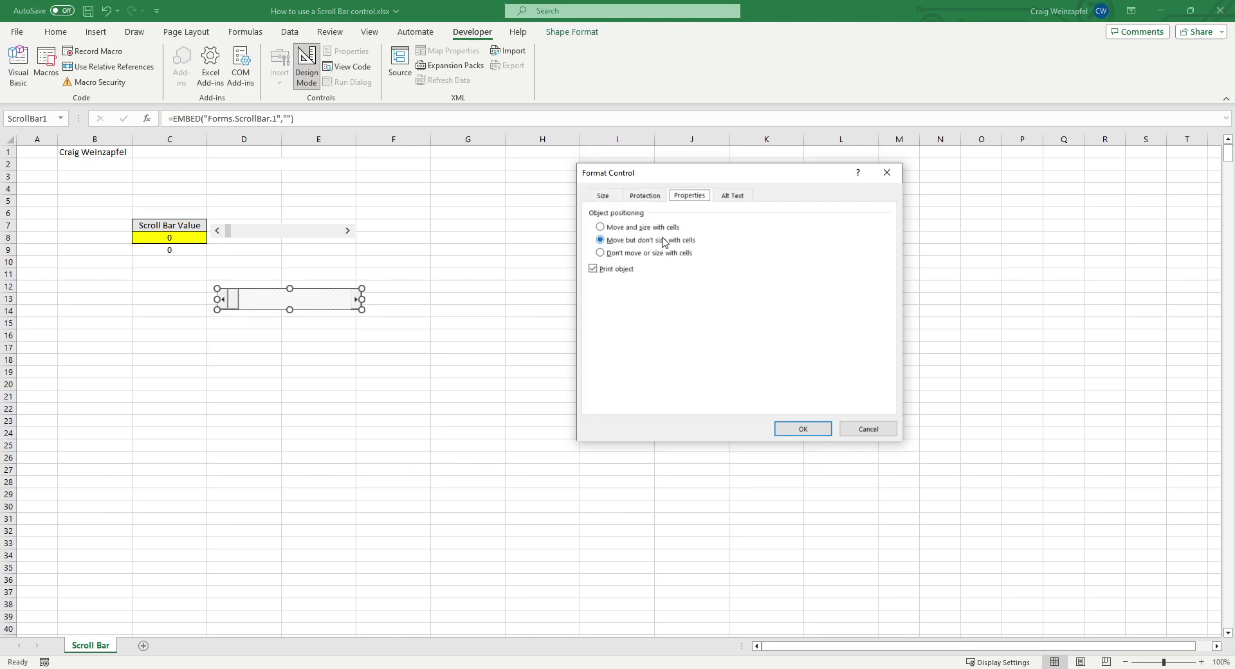
pyautogui.click(730, 196)
pyautogui.click(694, 199)
pyautogui.click(660, 198)
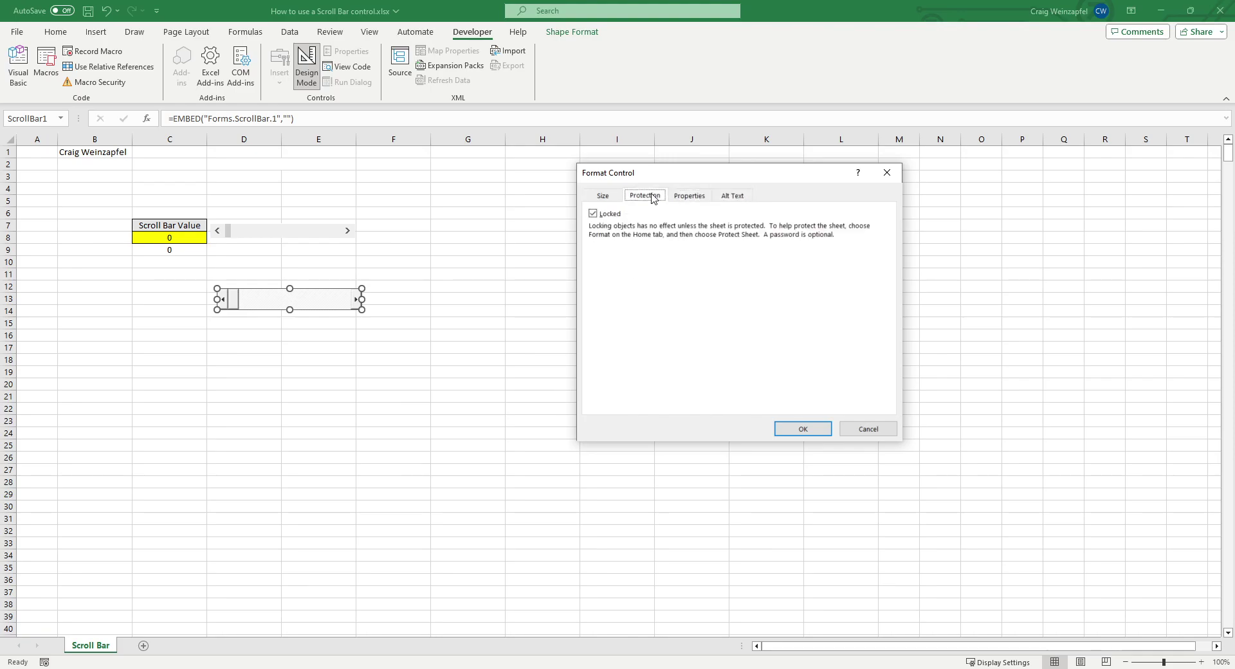
pyautogui.click(609, 201)
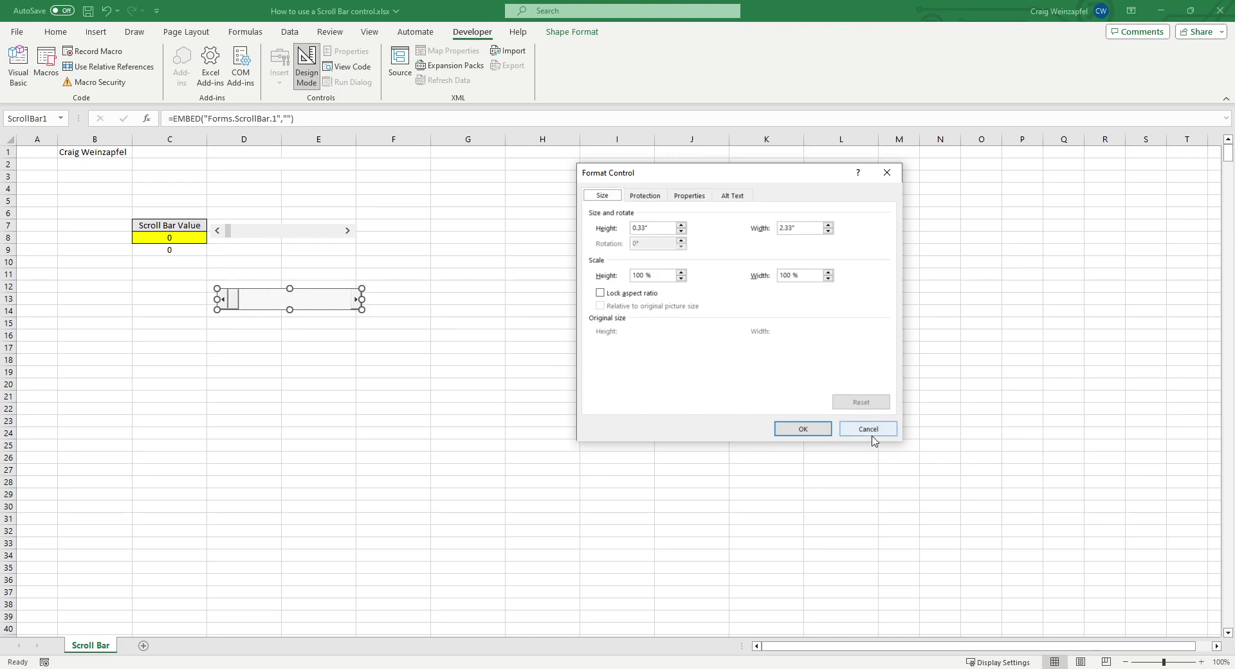
pyautogui.click(872, 431)
pyautogui.click(532, 333)
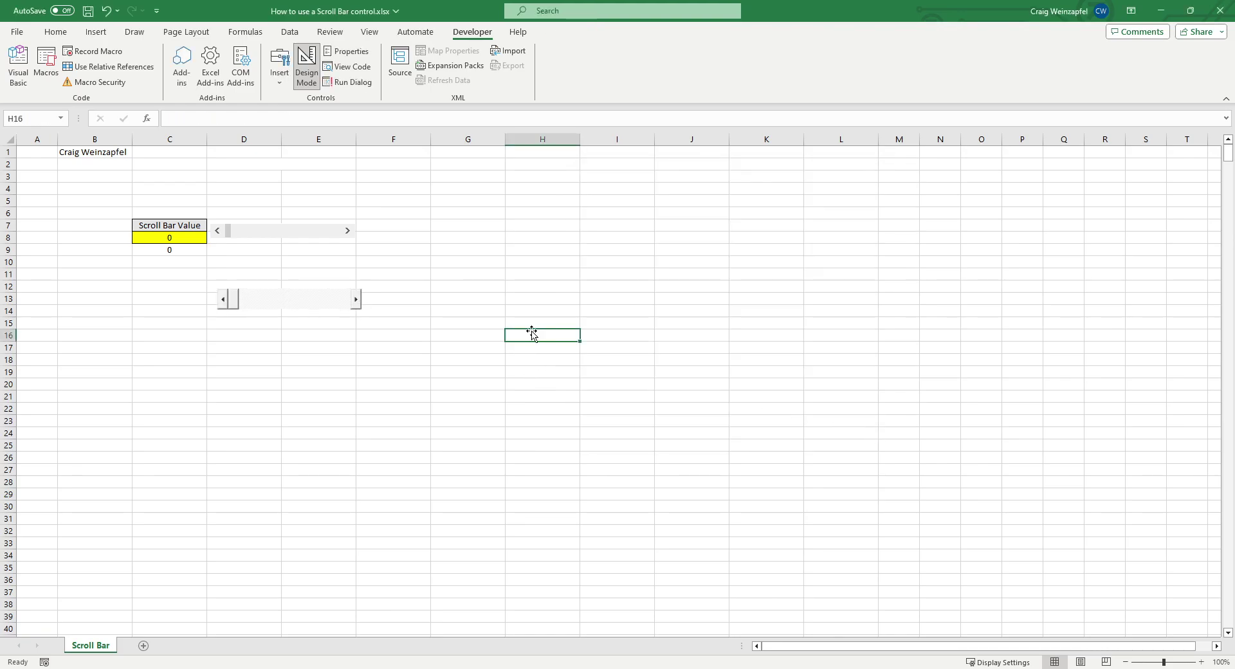
pyautogui.press('alt')
pyautogui.press('alt')
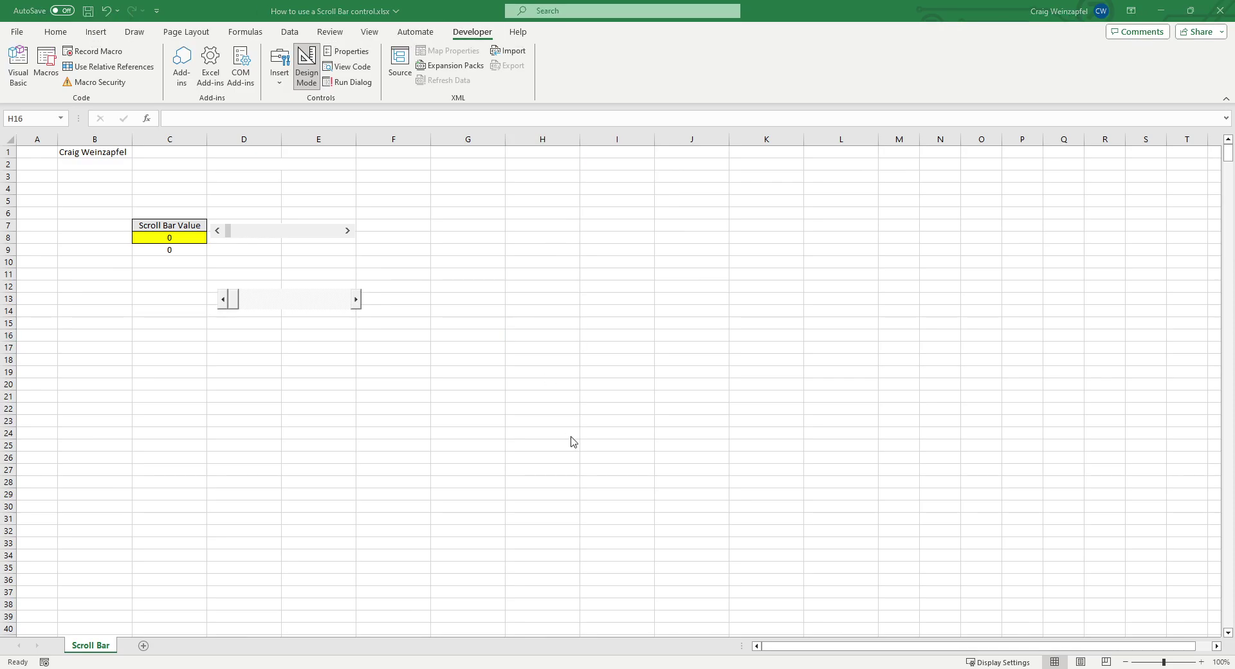
# - Add an empty Workbook_Open procedure in ThisWorkbook, view Sheet1's code, then return to Excel
pyautogui.hotkey('alt', 'F11')
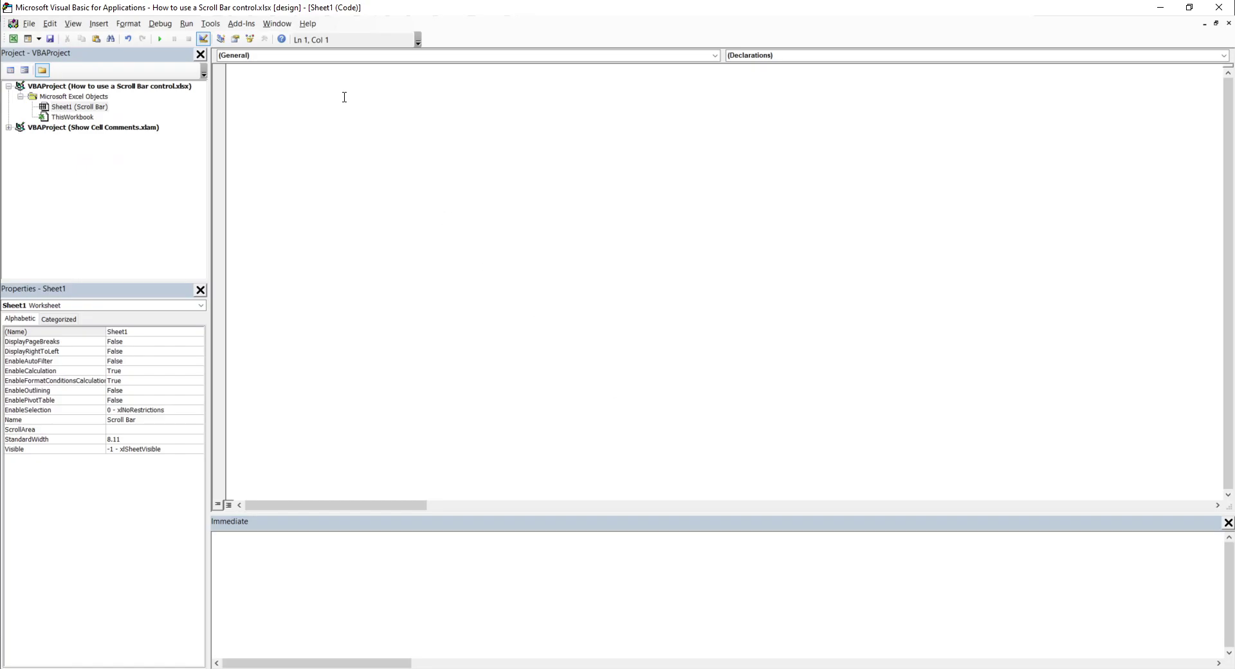
pyautogui.doubleClick(91, 118)
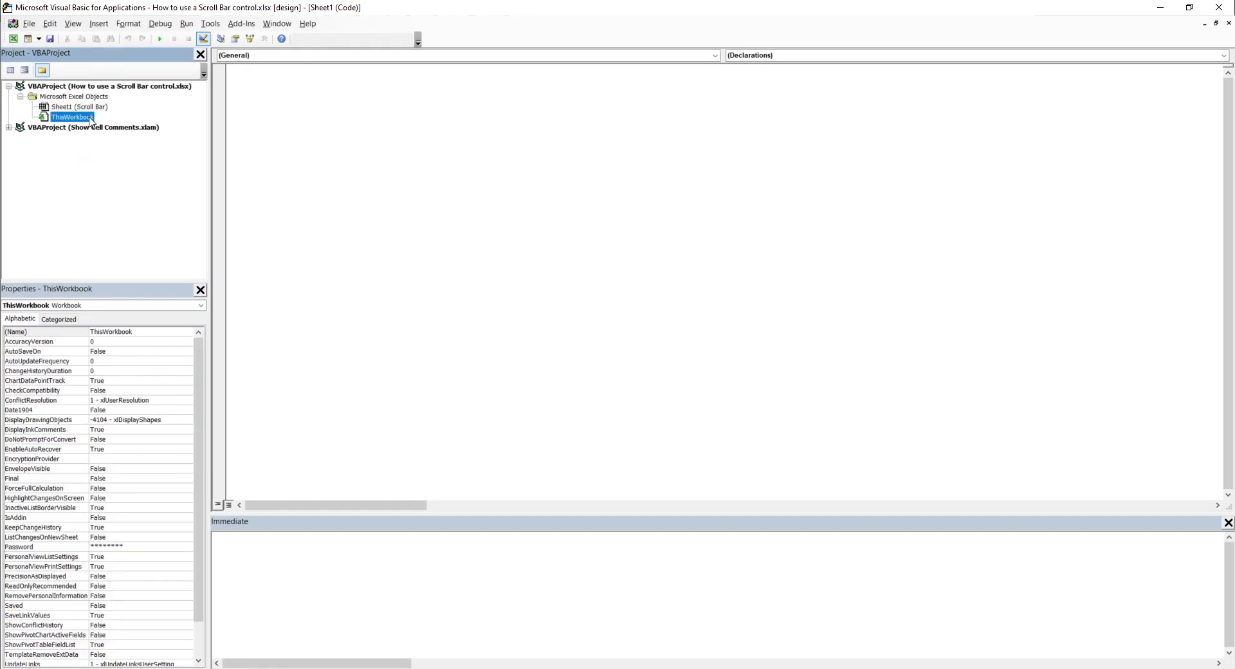
pyautogui.click(311, 59)
pyautogui.click(303, 81)
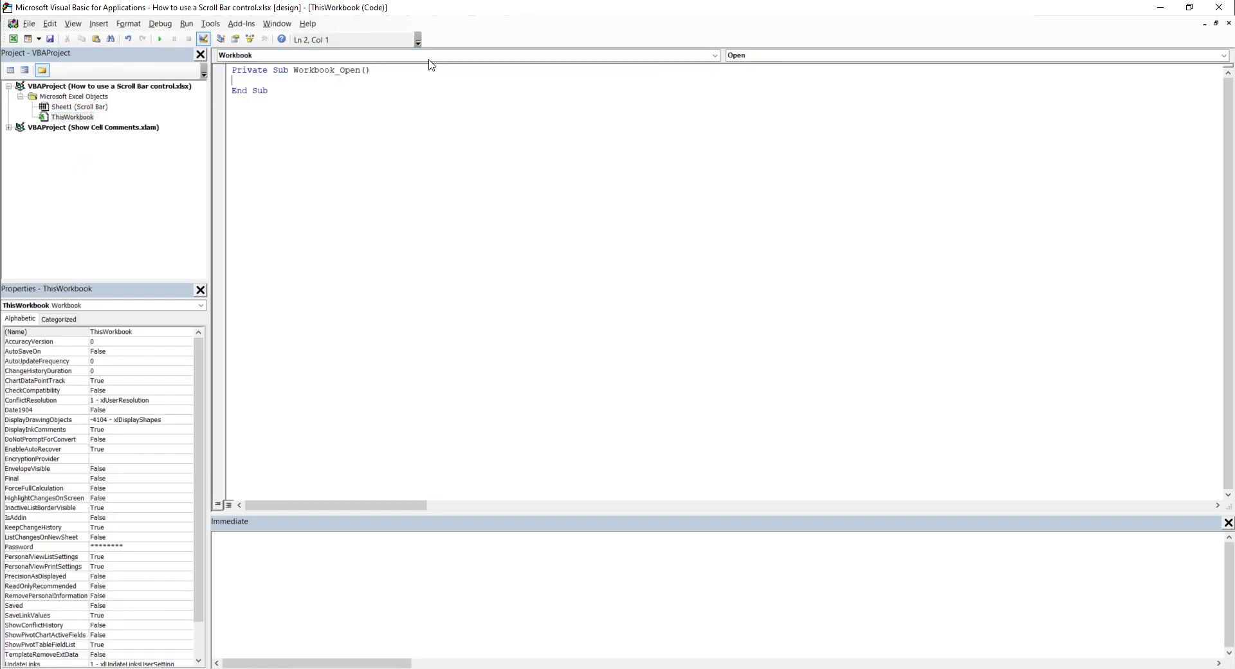
pyautogui.click(805, 57)
pyautogui.click(806, 57)
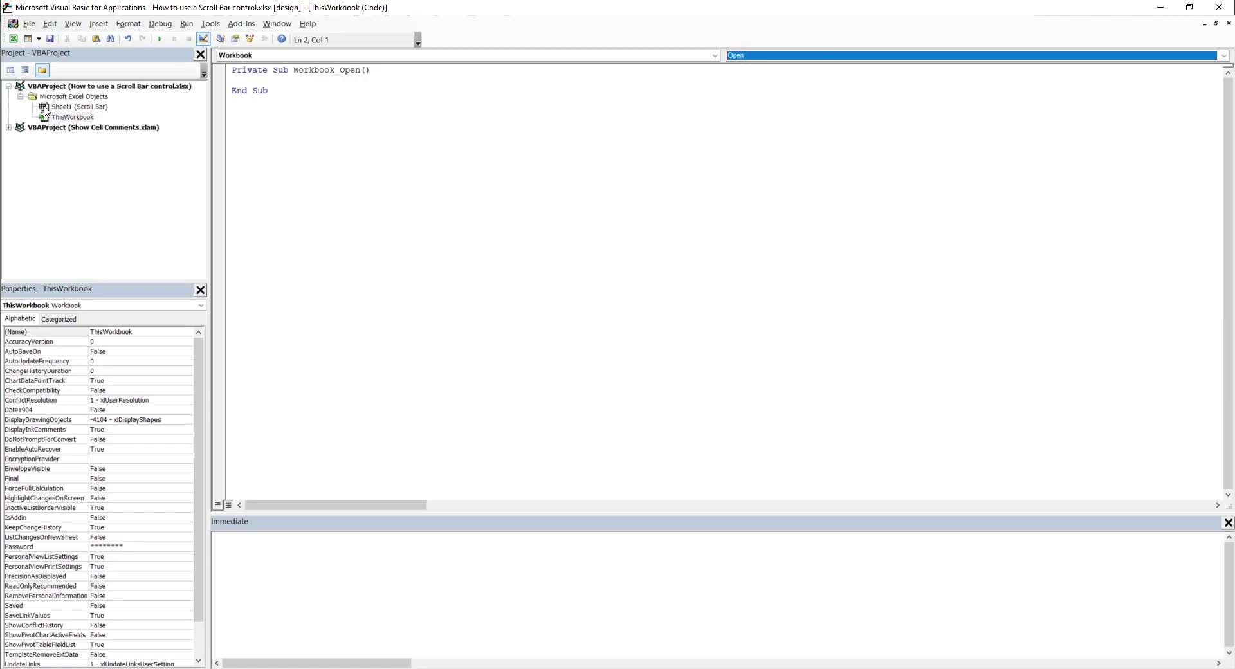
pyautogui.doubleClick(96, 106)
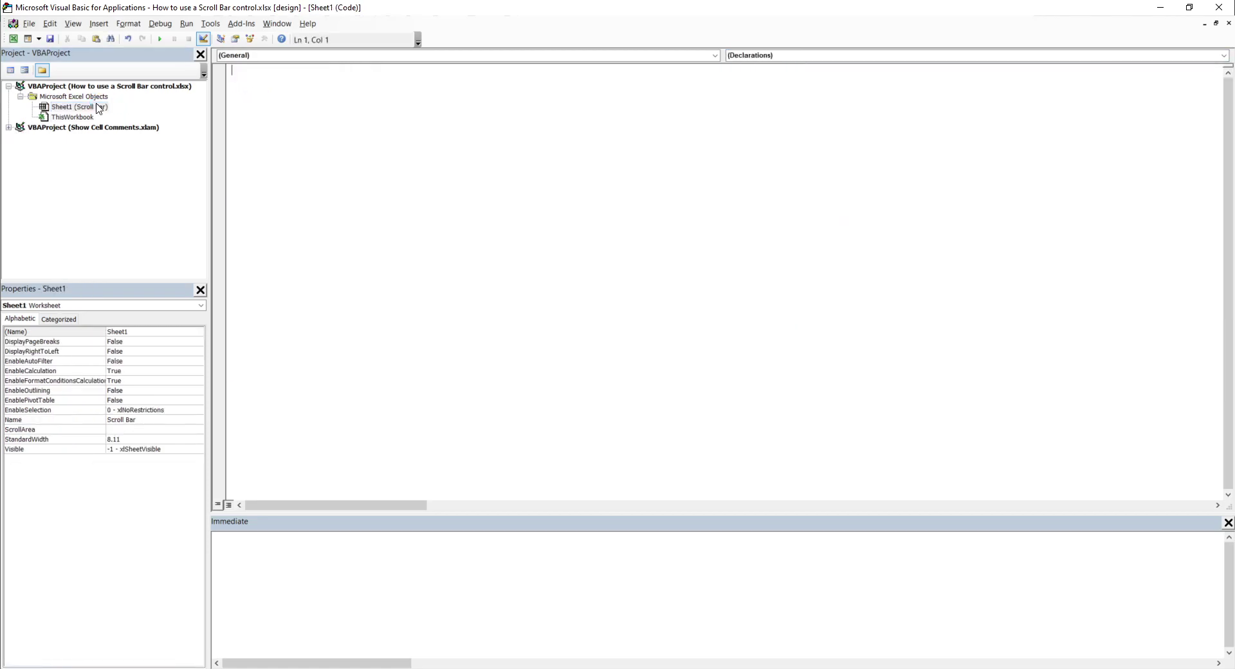
pyautogui.click(631, 58)
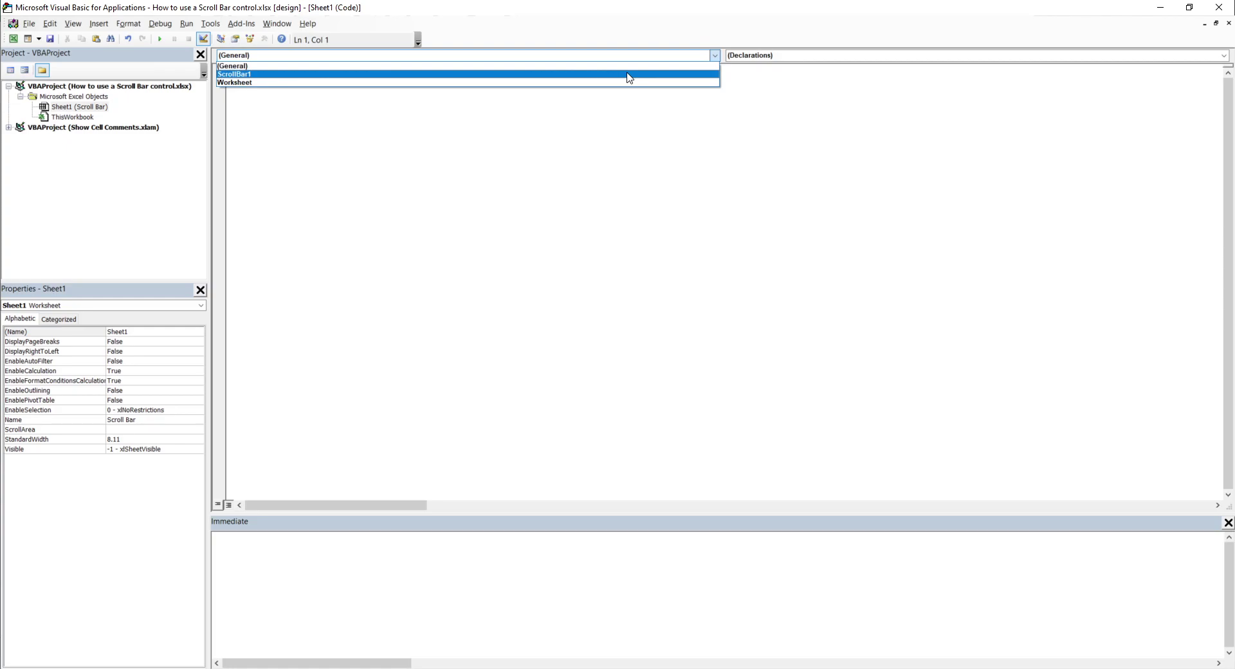
pyautogui.click(805, 126)
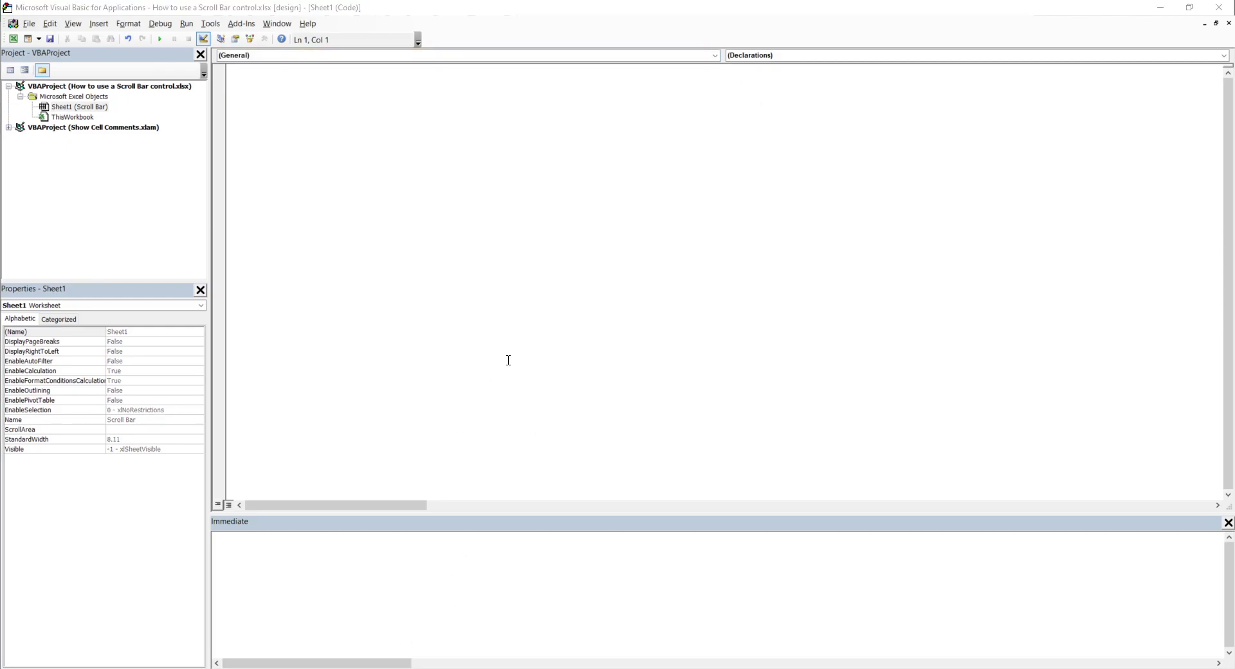
pyautogui.hotkey('alt', 'F11')
# - Rename the ActiveX scroll bar to CraigsScrollBar in its Properties window
pyautogui.rightClick(252, 307)
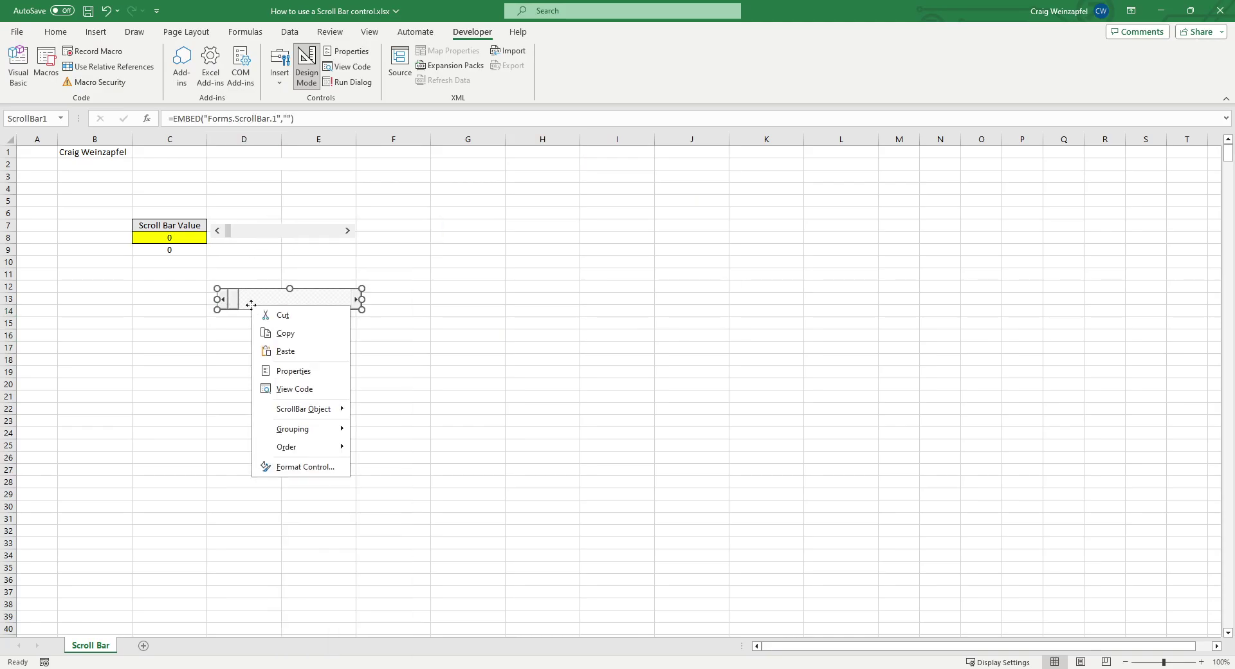
pyautogui.click(305, 371)
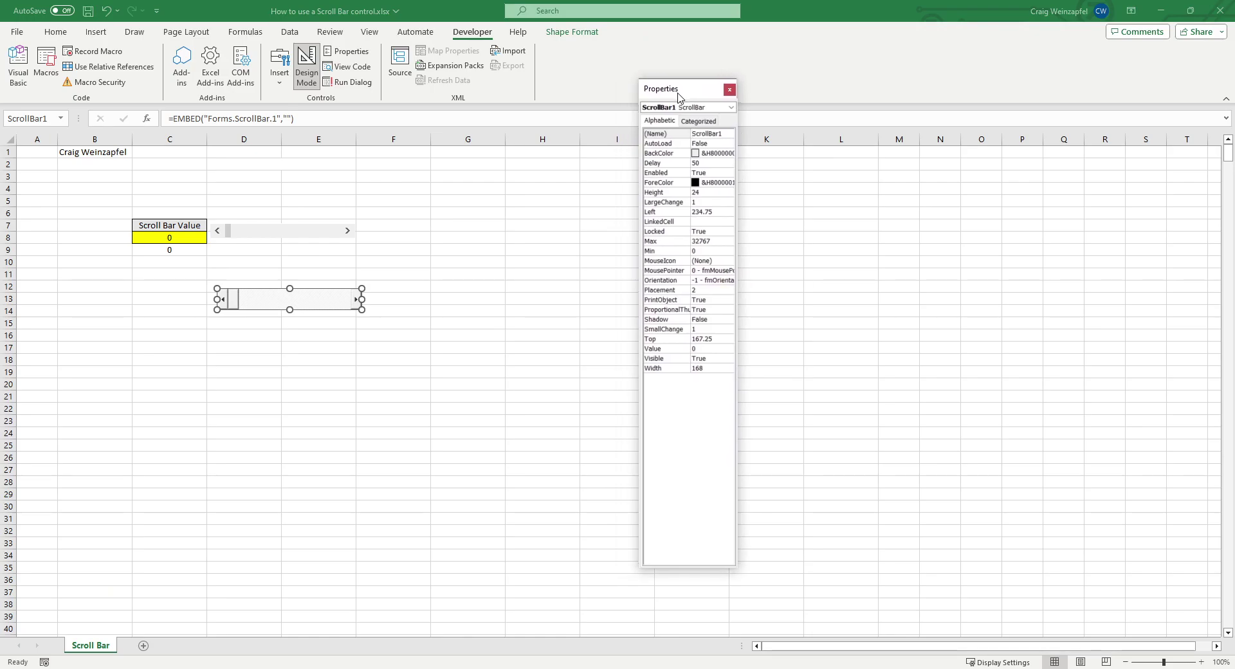
pyautogui.click(658, 134)
pyautogui.write('Cra')
pyautogui.write('igsScrollBar')
pyautogui.click(658, 133)
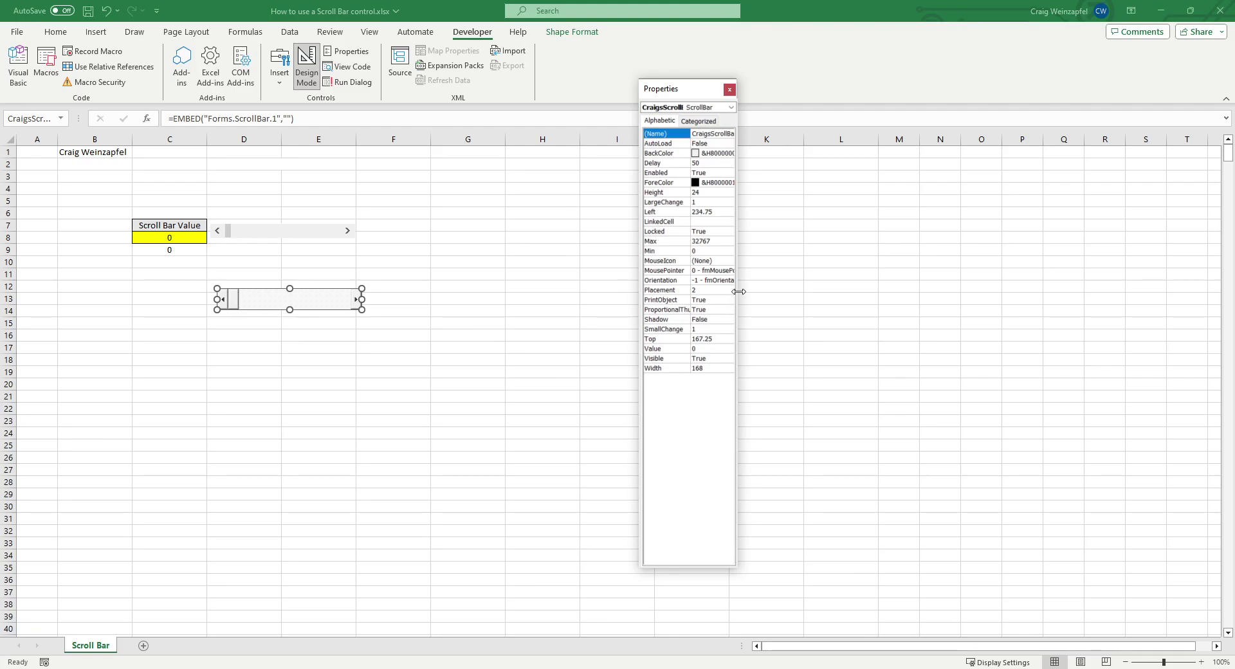
pyautogui.moveTo(737, 291); pyautogui.dragTo(822, 273)
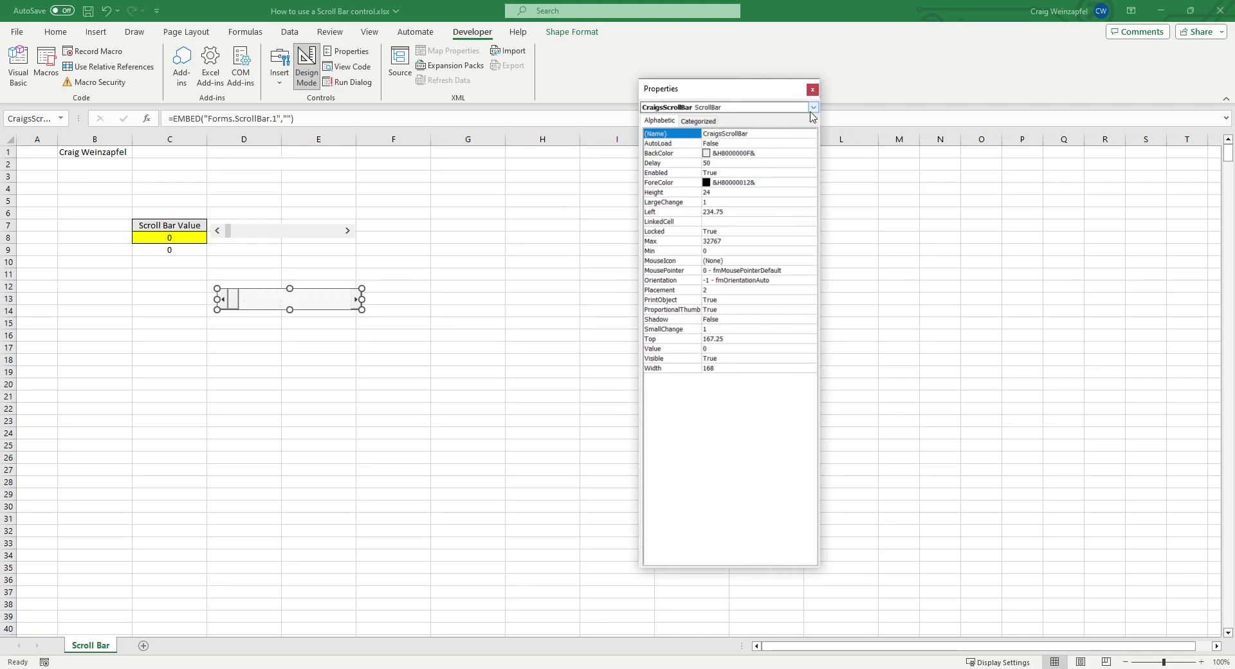
pyautogui.click(893, 238)
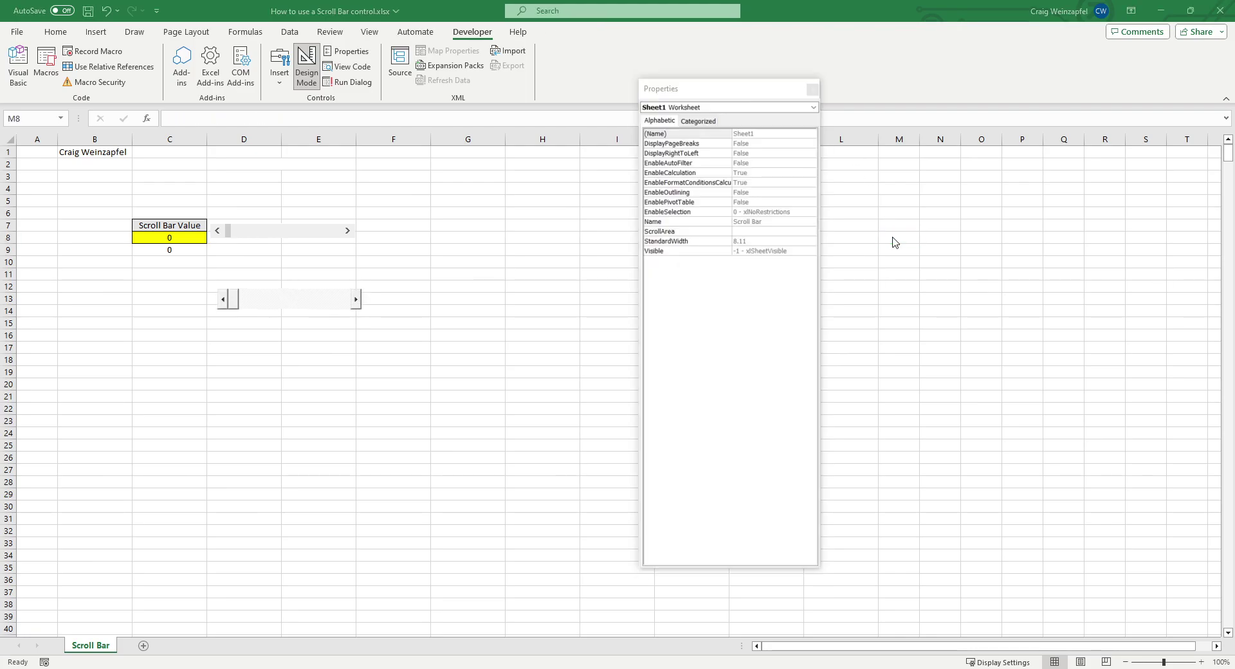
# - Open Sheet1's code module in the VBA editor with Alt+F11
pyautogui.hotkey('alt', 'F11')
pyautogui.click(80, 114)
pyautogui.doubleClick(80, 114)
# - Add CraigsScrollBar_Change code setting Cells(8,3).Interior.ColorIndex to Me.CraigsScrollBar.Value
pyautogui.click(361, 56)
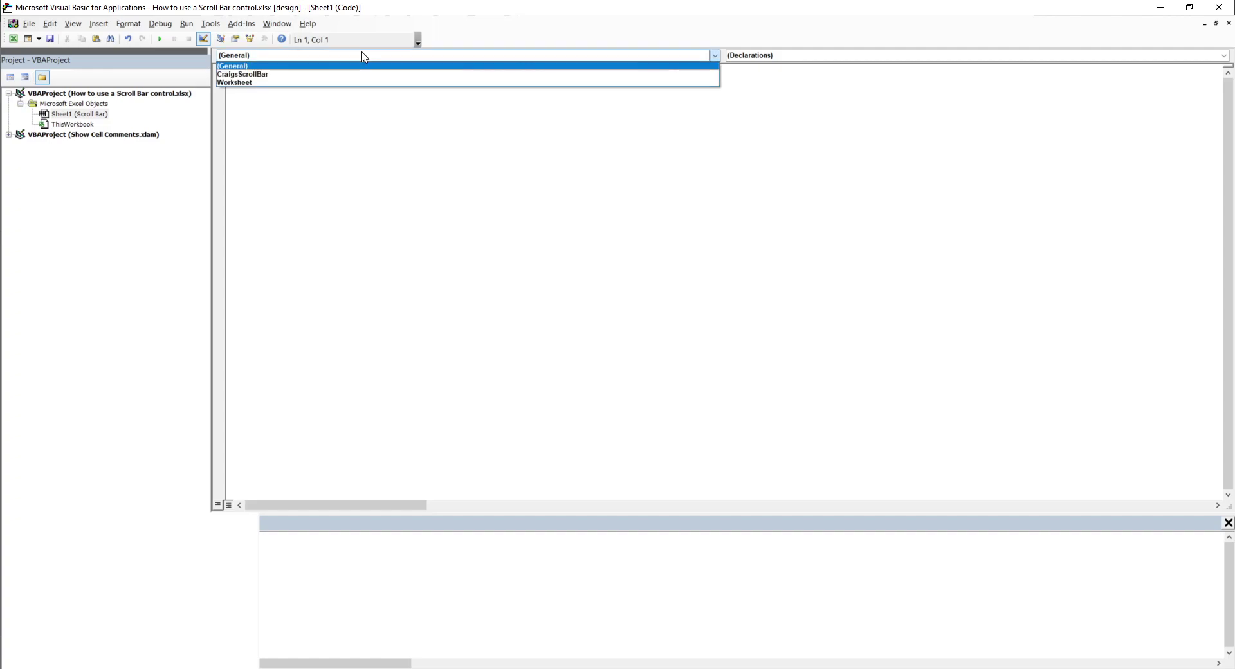
pyautogui.click(337, 74)
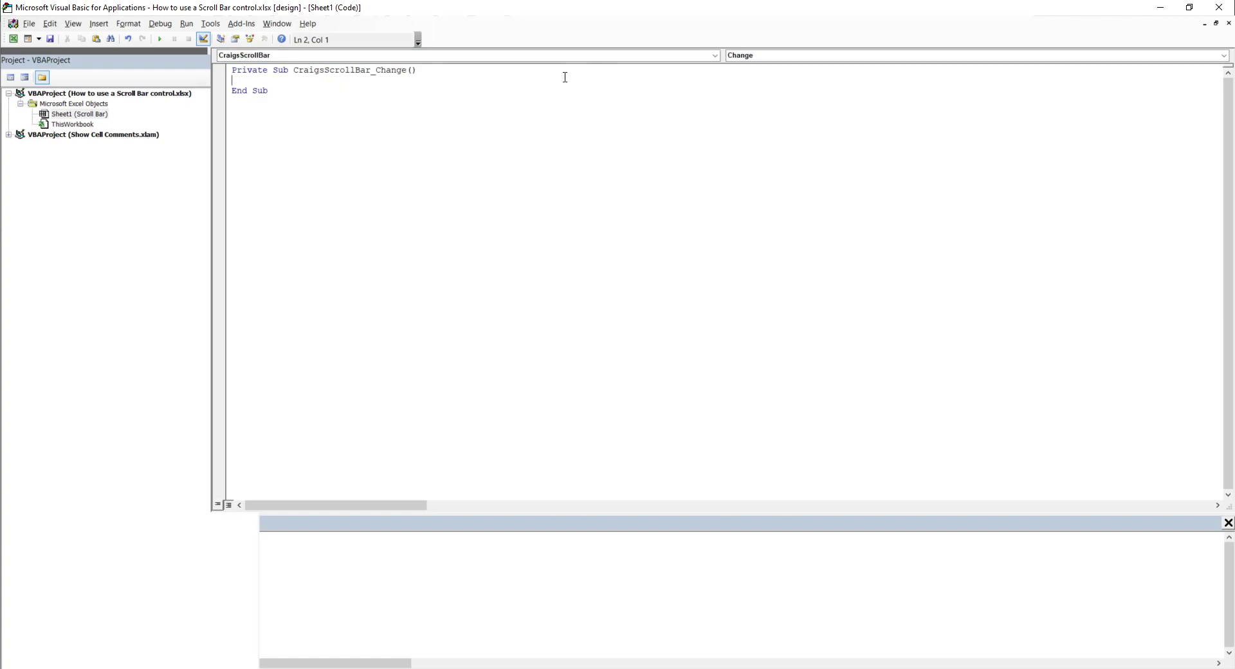
pyautogui.write('Cells(')
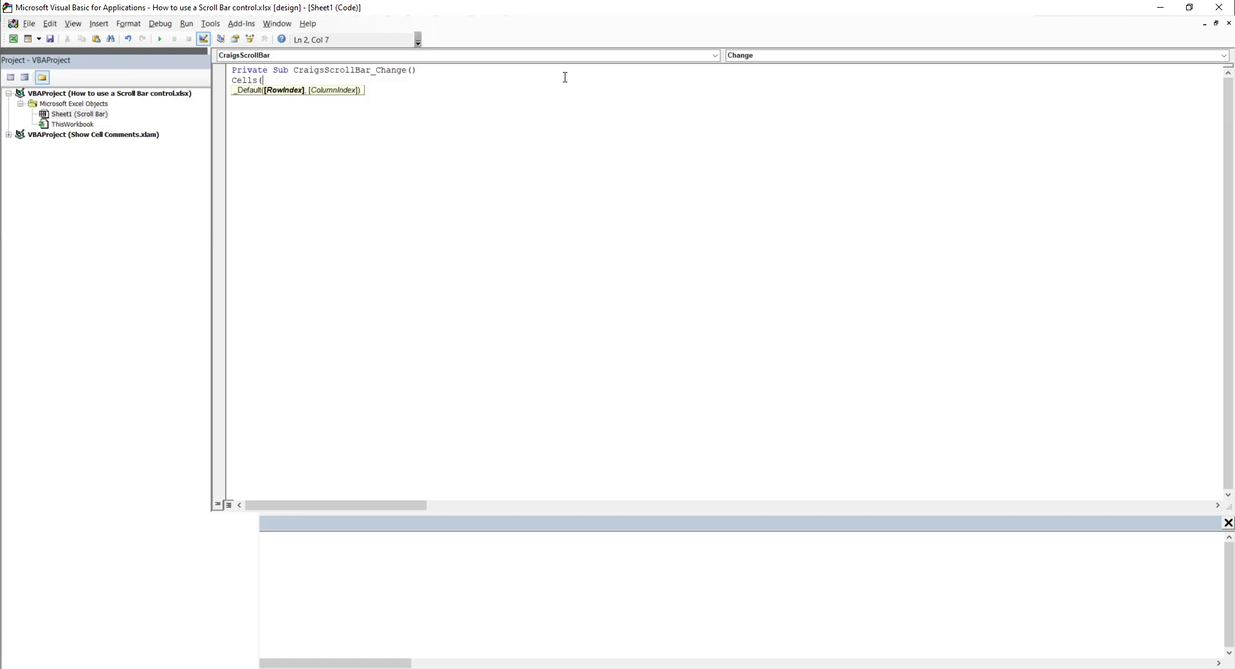
pyautogui.write('8,3')
pyautogui.write(')')
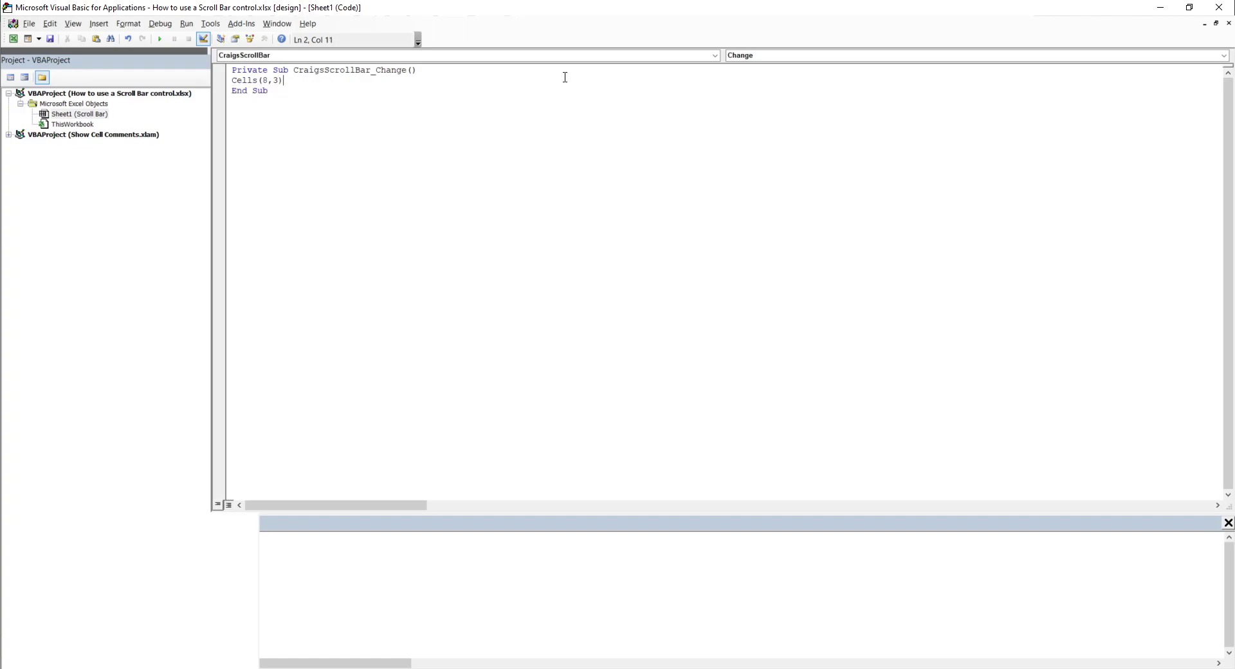
pyautogui.write('.interior.colorind')
pyautogui.write('ex = craigscro')
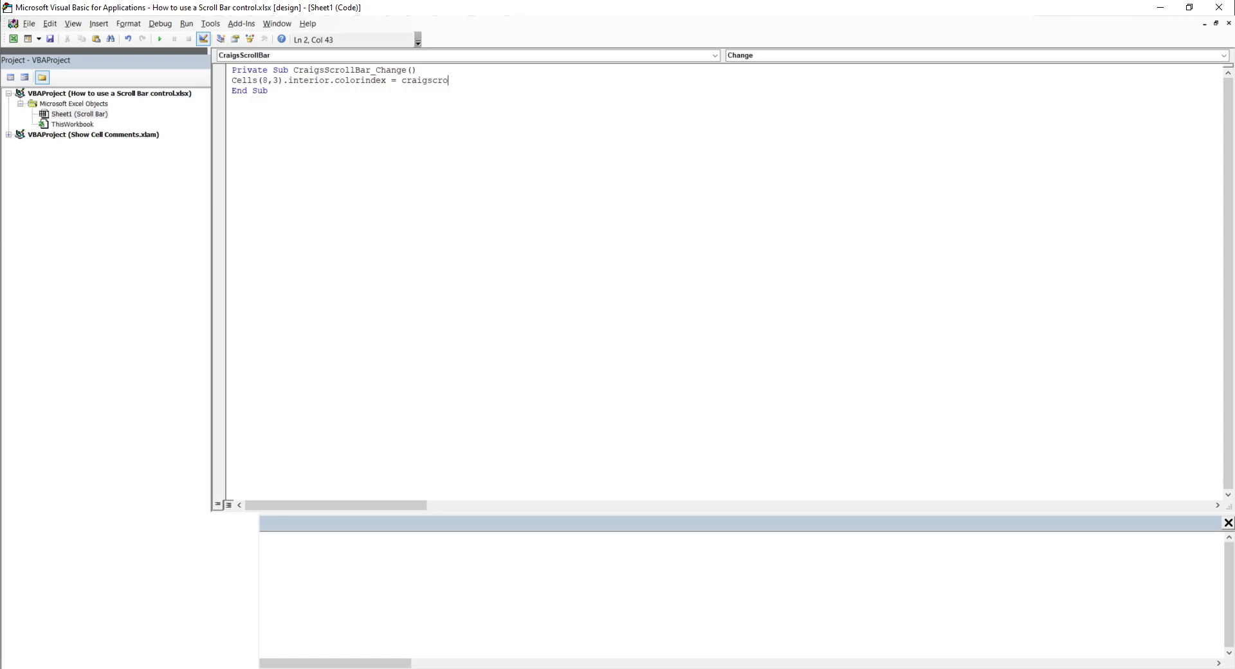
pyautogui.write('llllbar')
pyautogui.press('BackSpace')
pyautogui.press('BackSpace')
pyautogui.press('BackSpace')
pyautogui.press('BackSpace')
pyautogui.press('BackSpace')
pyautogui.press('BackSpace')
pyautogui.press('BackSpace')
pyautogui.press('BackSpace')
pyautogui.press('BackSpace')
pyautogui.press('BackSpace')
pyautogui.press('BackSpace')
pyautogui.press('BackSpace')
pyautogui.press('BackSpace')
pyautogui.write('me.cri')
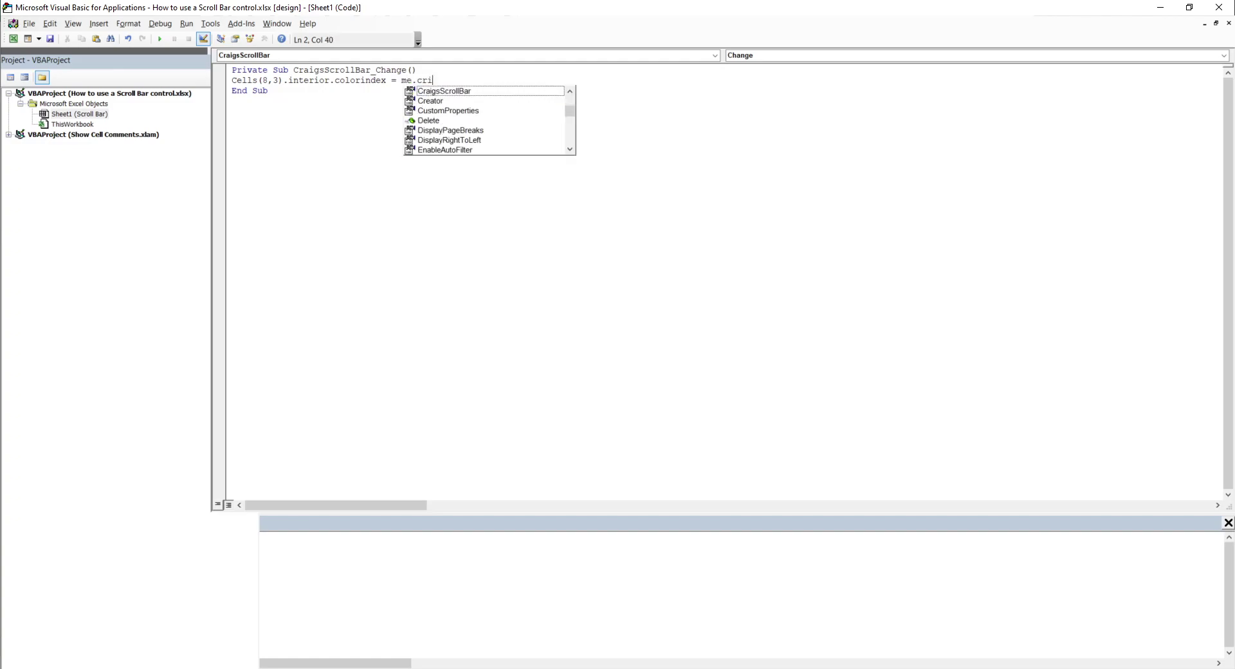
pyautogui.write('.')
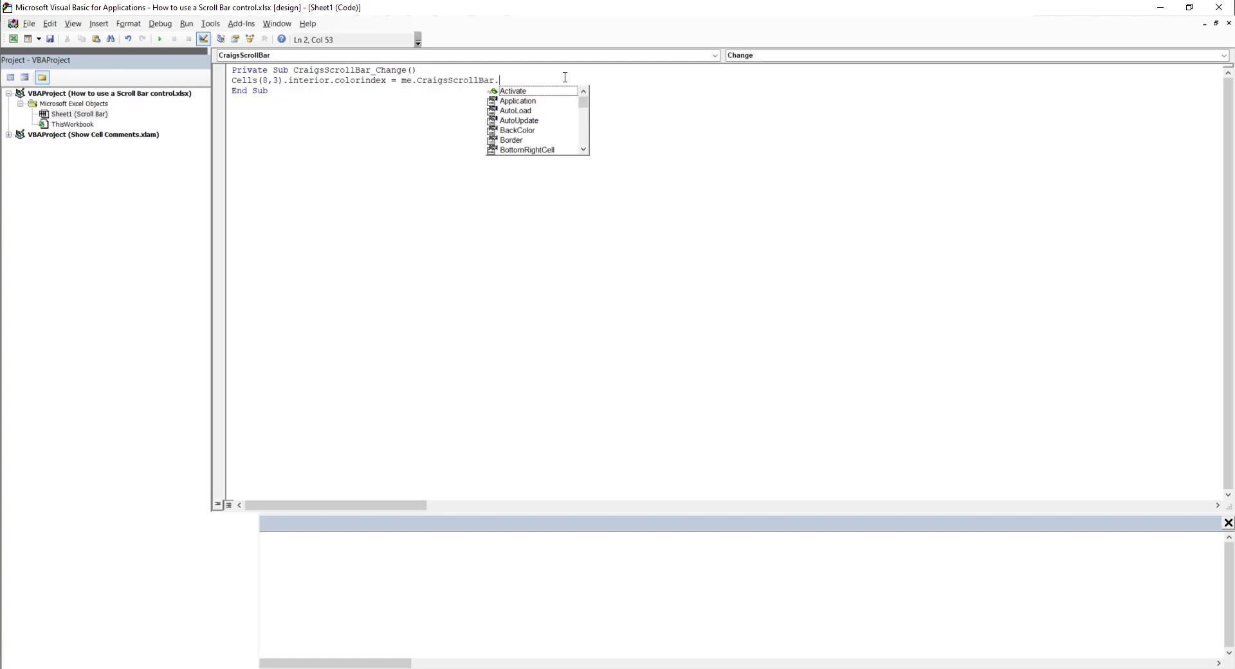
pyautogui.write('Value')
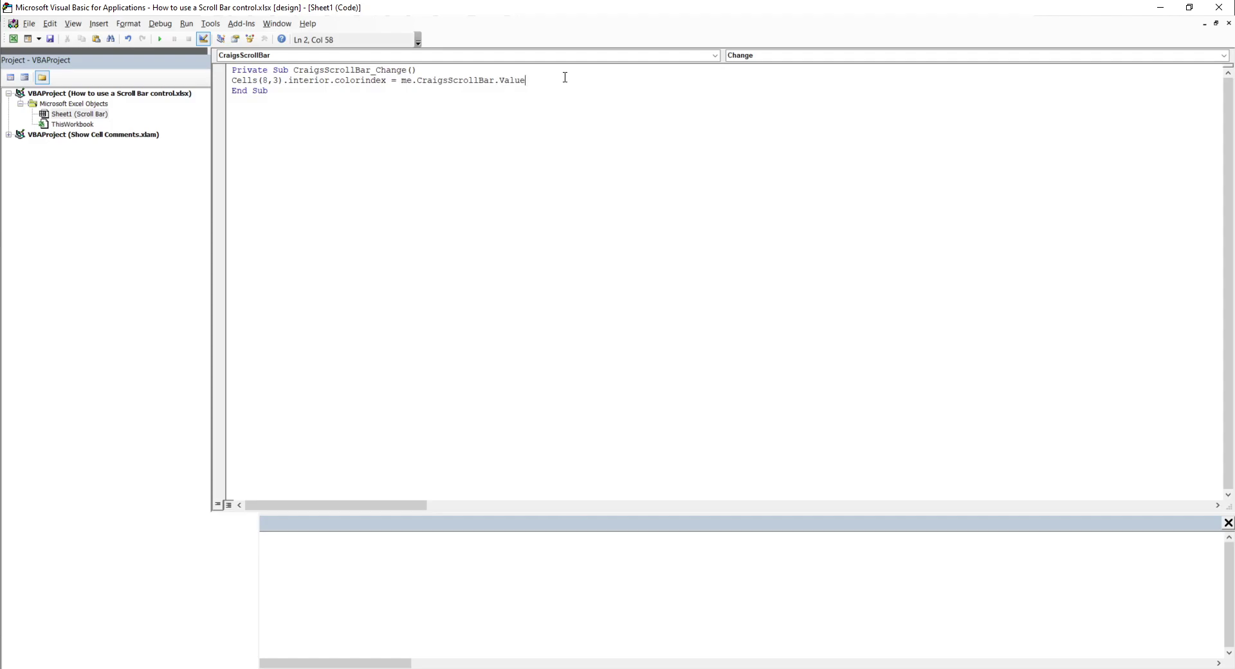
pyautogui.click(550, 104)
# - Back in Excel, double-click the lower scroll bar to check its Change code
pyautogui.hotkey('alt', 'F11')
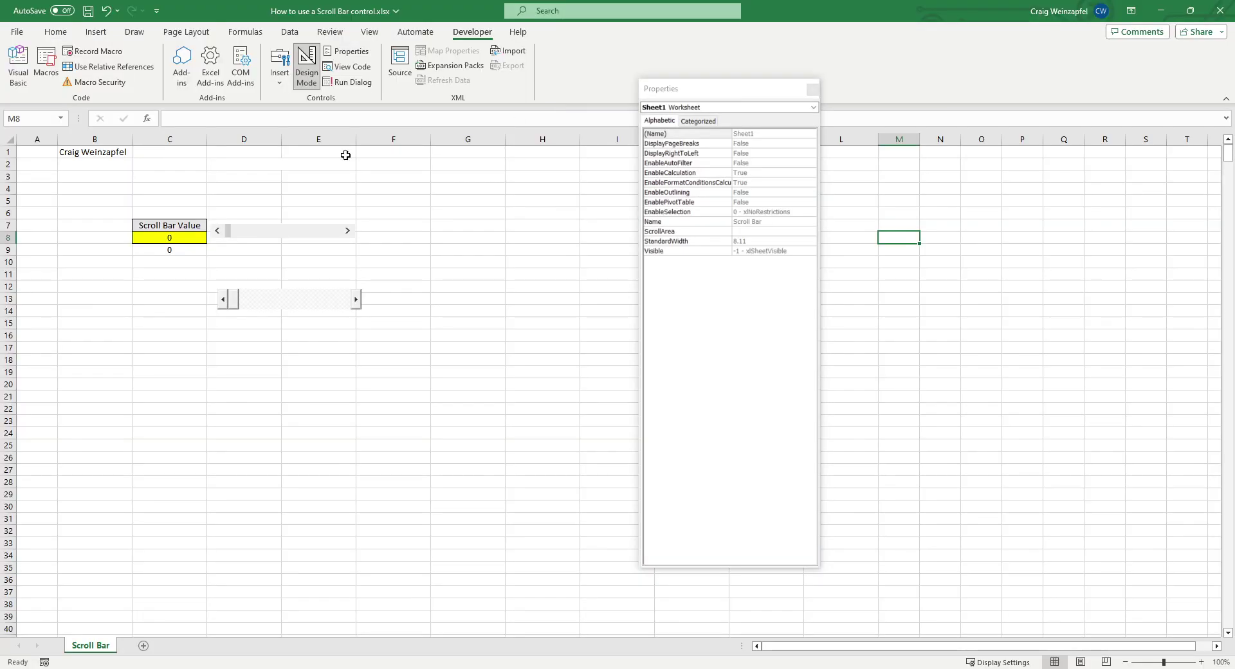
pyautogui.click(290, 362)
pyautogui.click(359, 298)
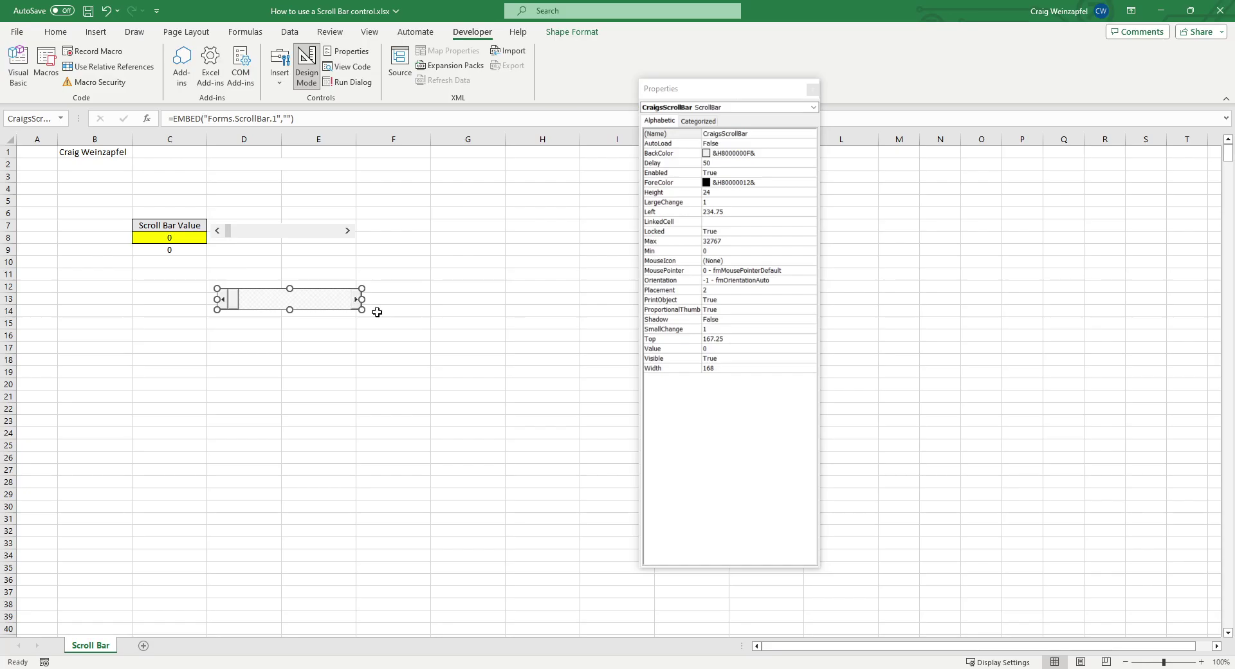
pyautogui.click(398, 318)
pyautogui.click(359, 299)
pyautogui.doubleClick(358, 299)
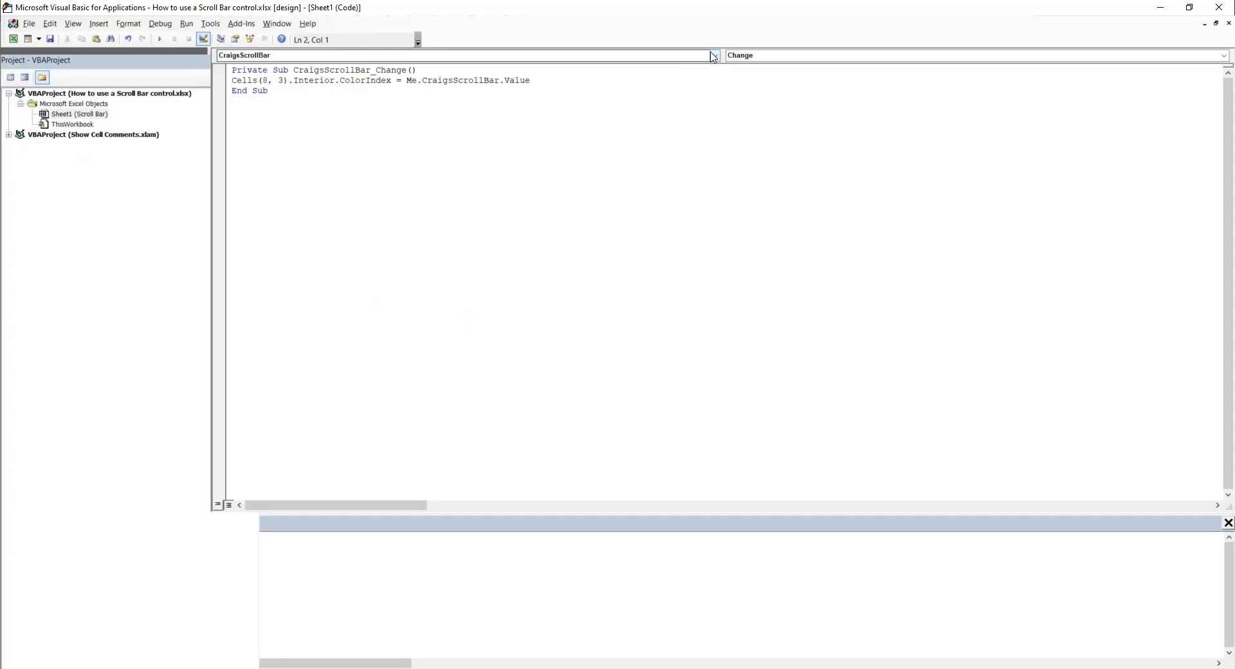
pyautogui.hotkey('alt', 'F11')
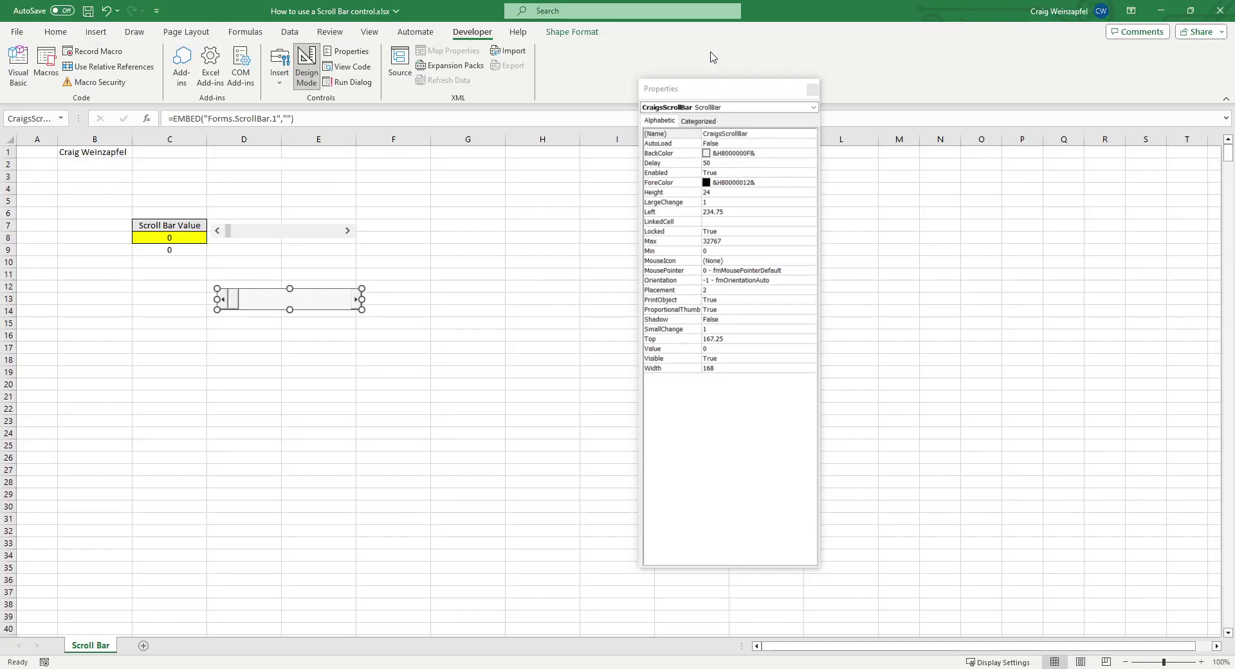
# - Turn off Design Mode and step the lower scroll bar to recolour C8
pyautogui.click(300, 82)
pyautogui.click(440, 288)
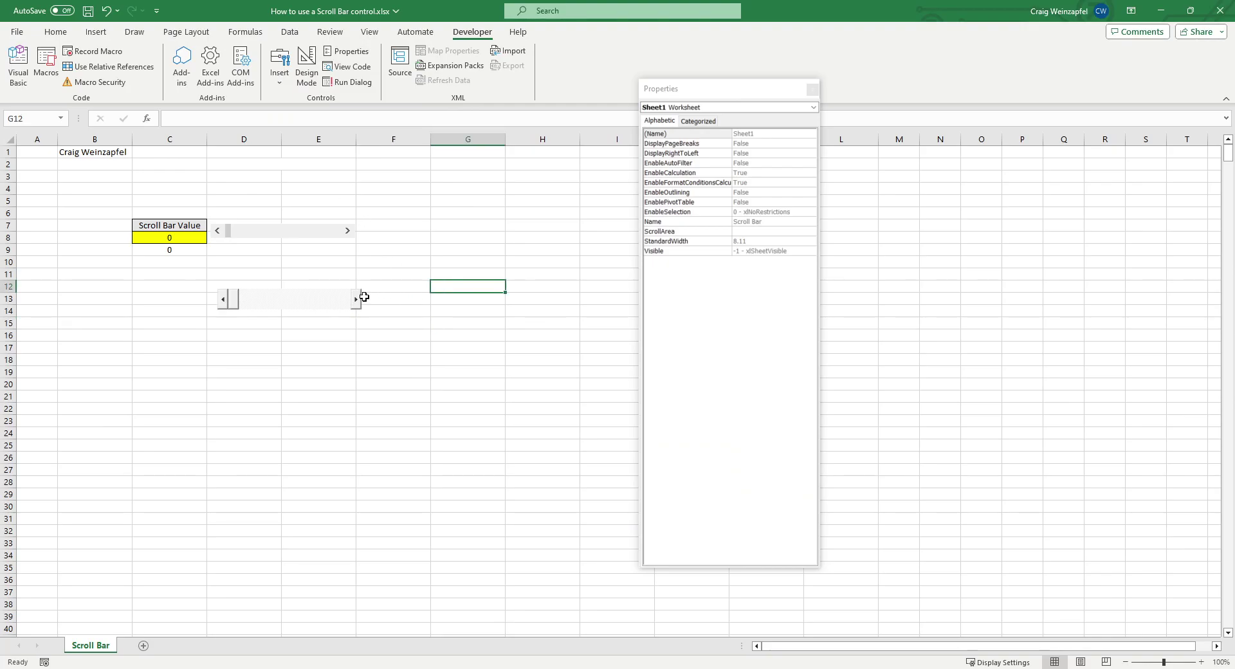
pyautogui.click(354, 302)
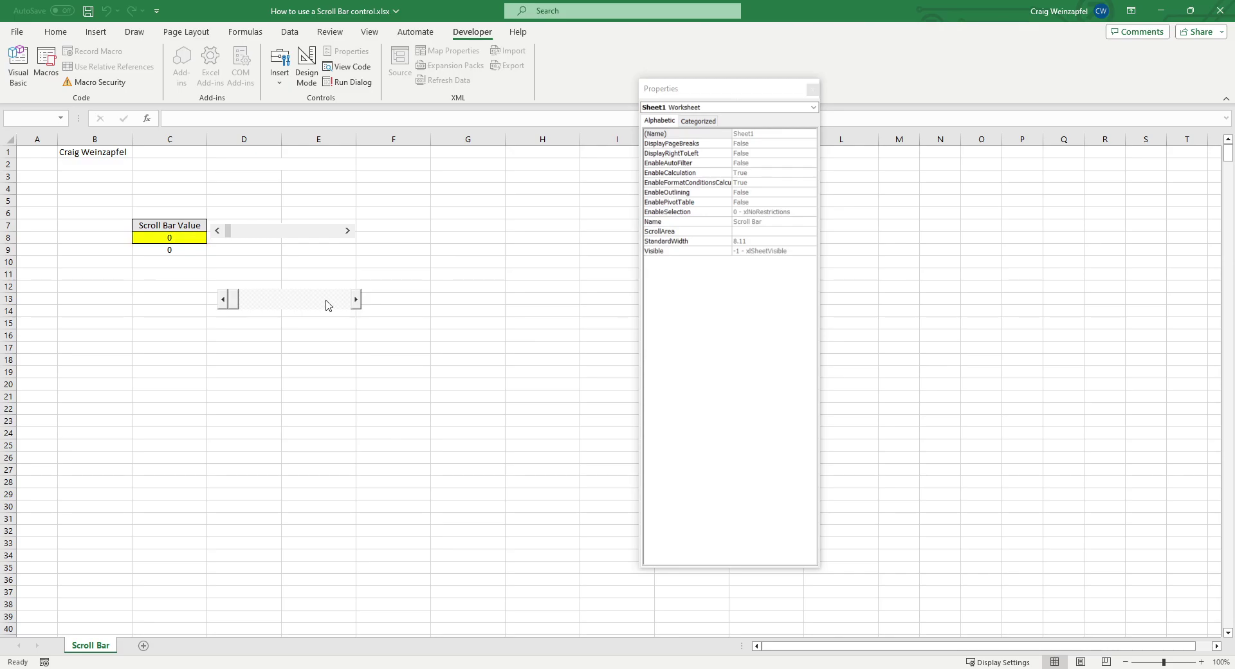
# - With Design Mode on, set the lower scroll bar's LinkedCell property to cell C13
pyautogui.click(307, 67)
pyautogui.rightClick(305, 303)
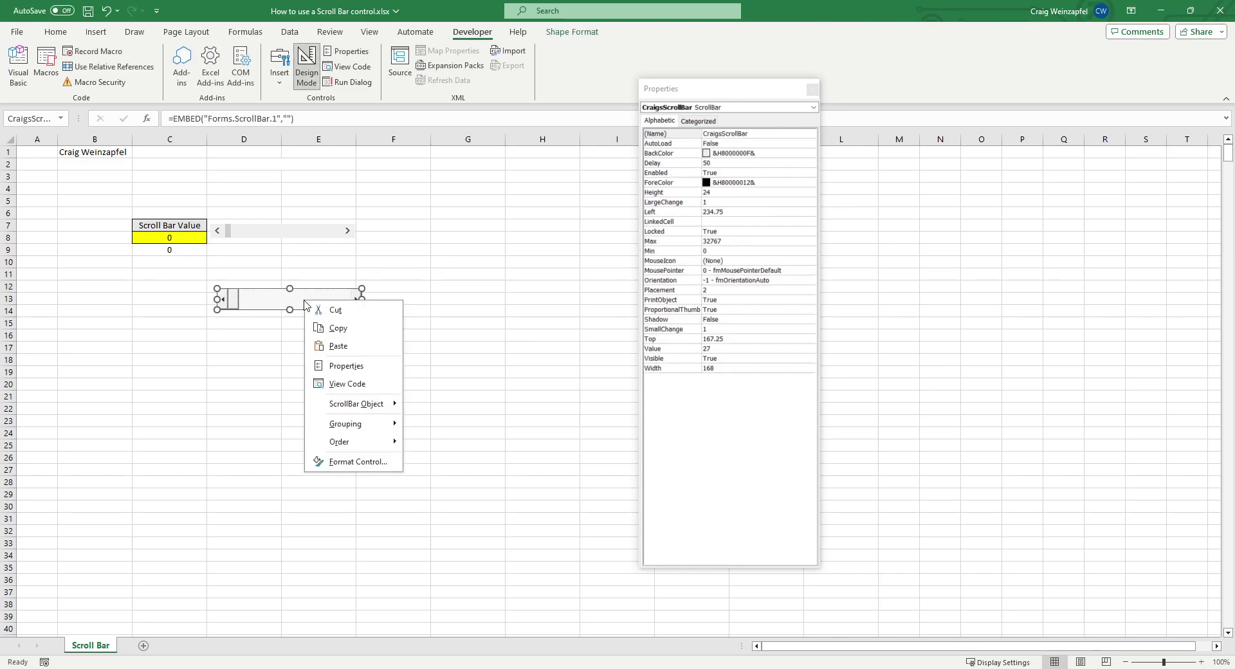
pyautogui.click(351, 364)
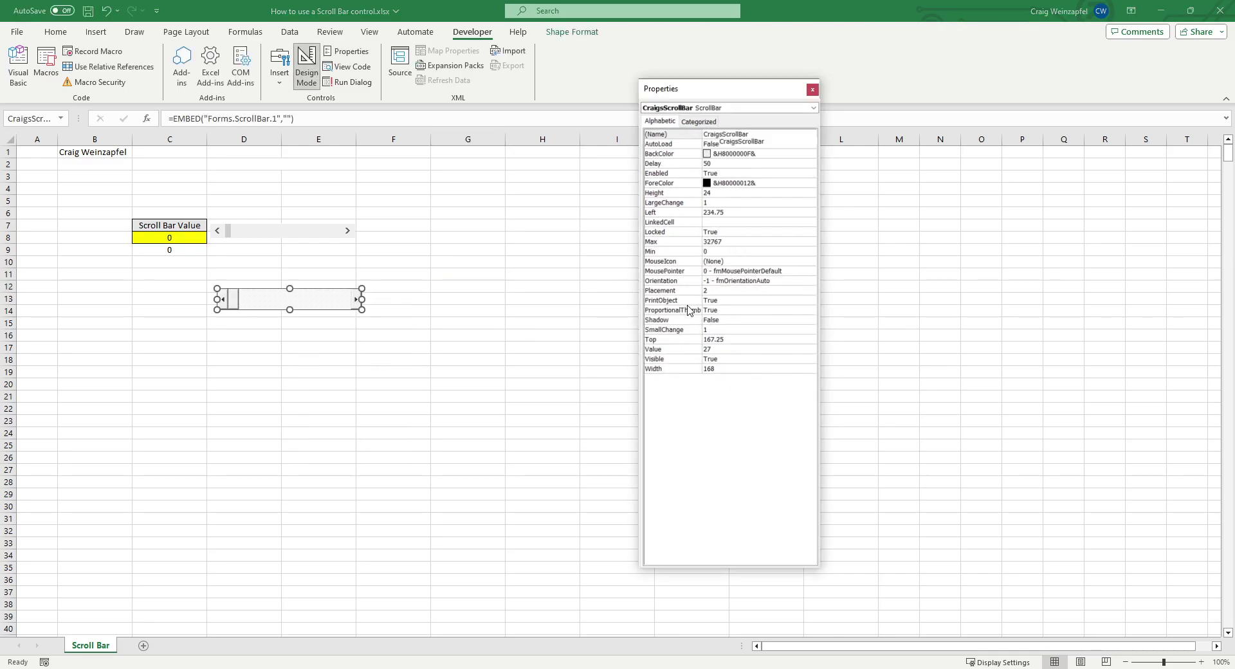
pyautogui.click(720, 222)
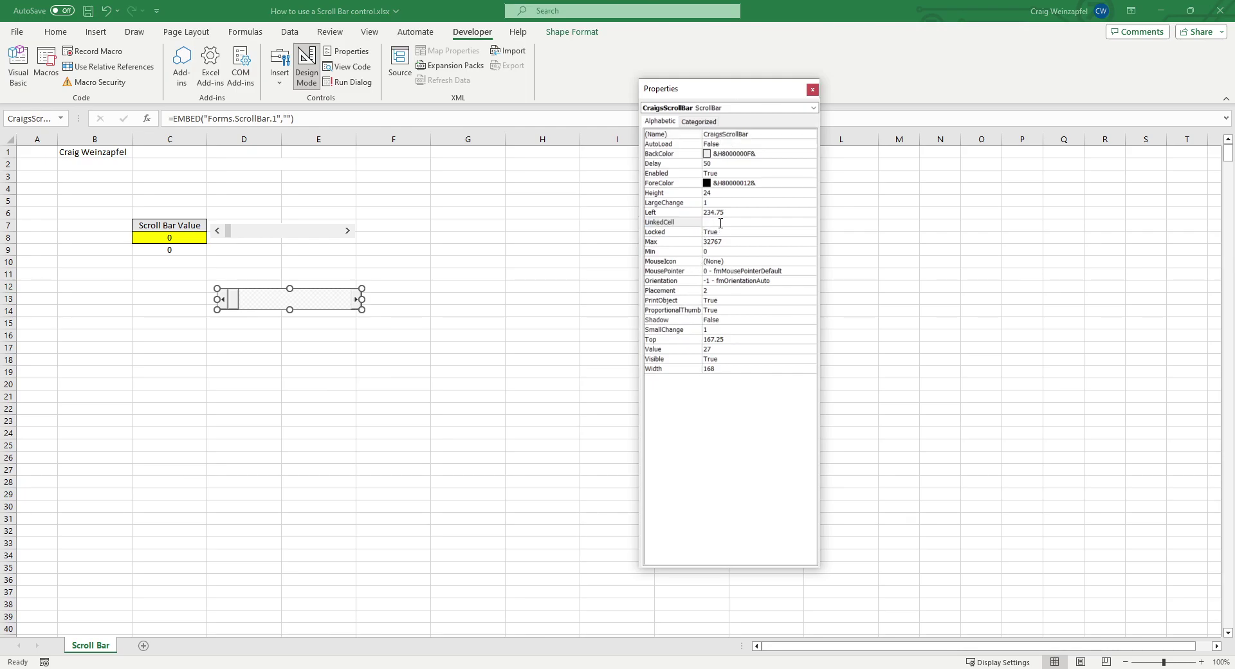
pyautogui.click(181, 300)
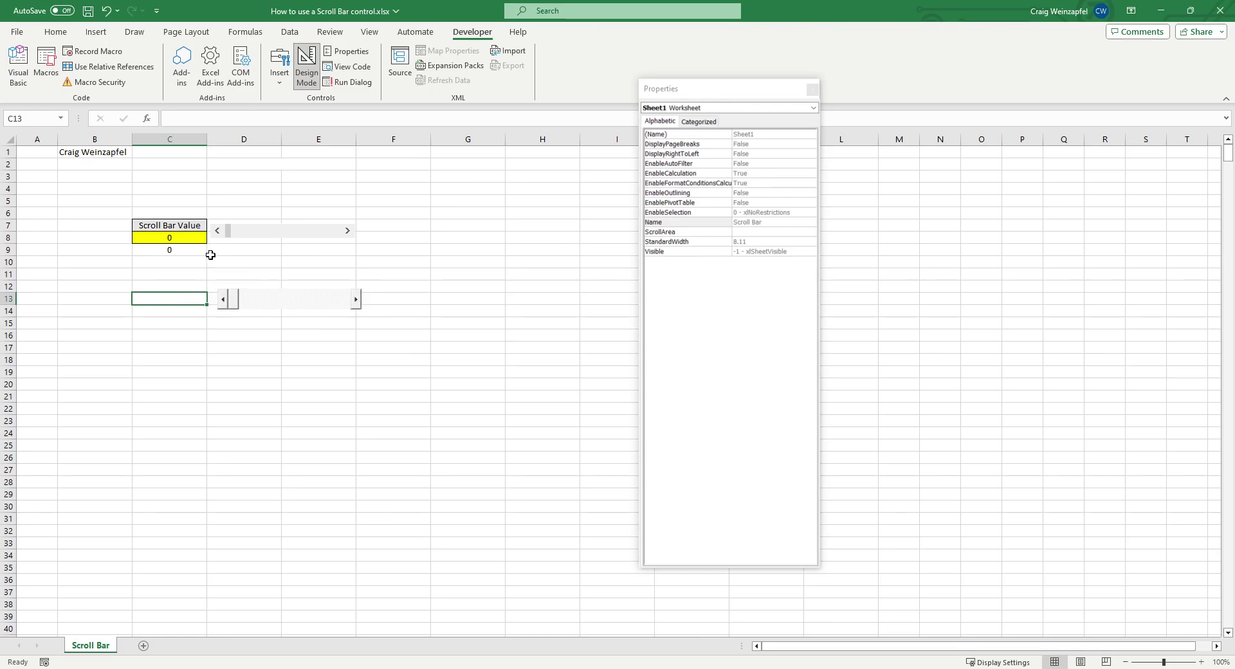
pyautogui.rightClick(281, 297)
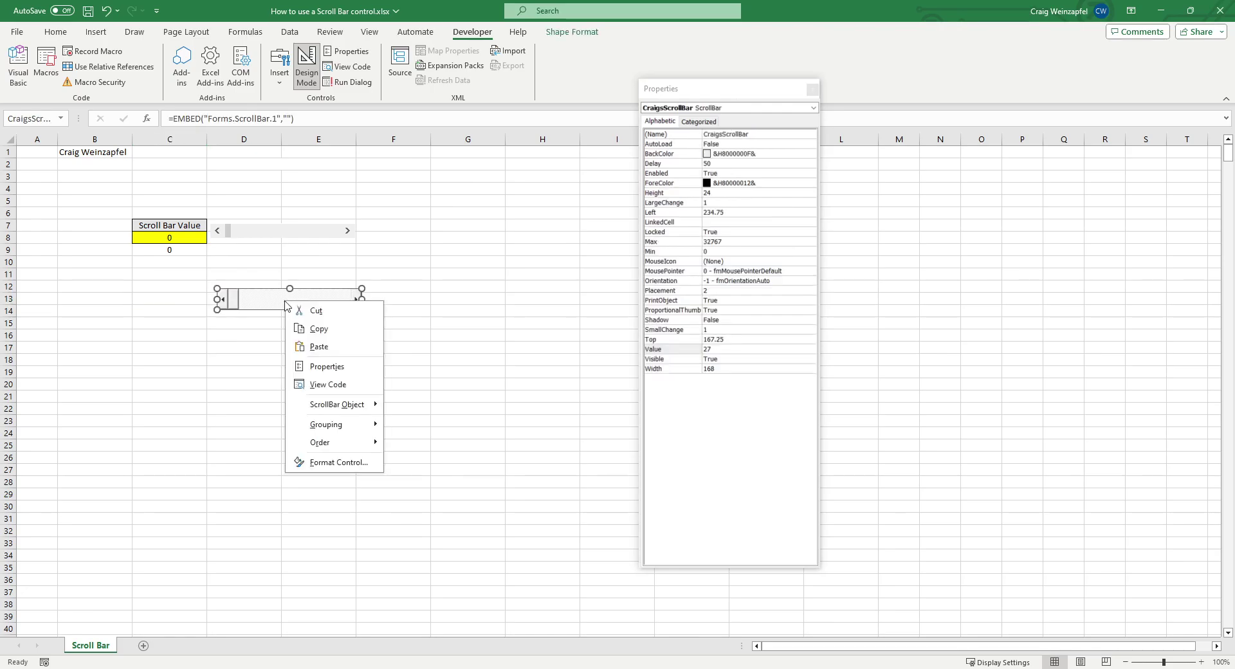
pyautogui.click(749, 226)
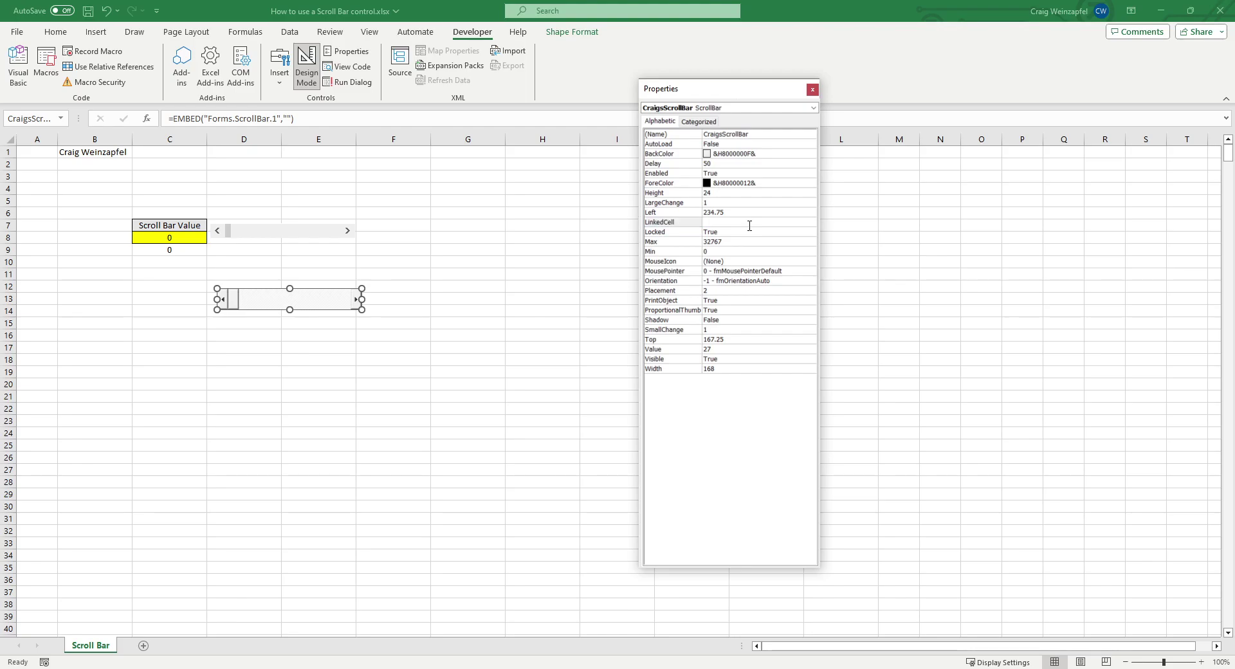
pyautogui.write('$')
pyautogui.write('C$8')
pyautogui.press('Return')
# - Turn off Design Mode and step the lower scroll bar until C13 reads 28 and C8 is cyan
pyautogui.click(186, 442)
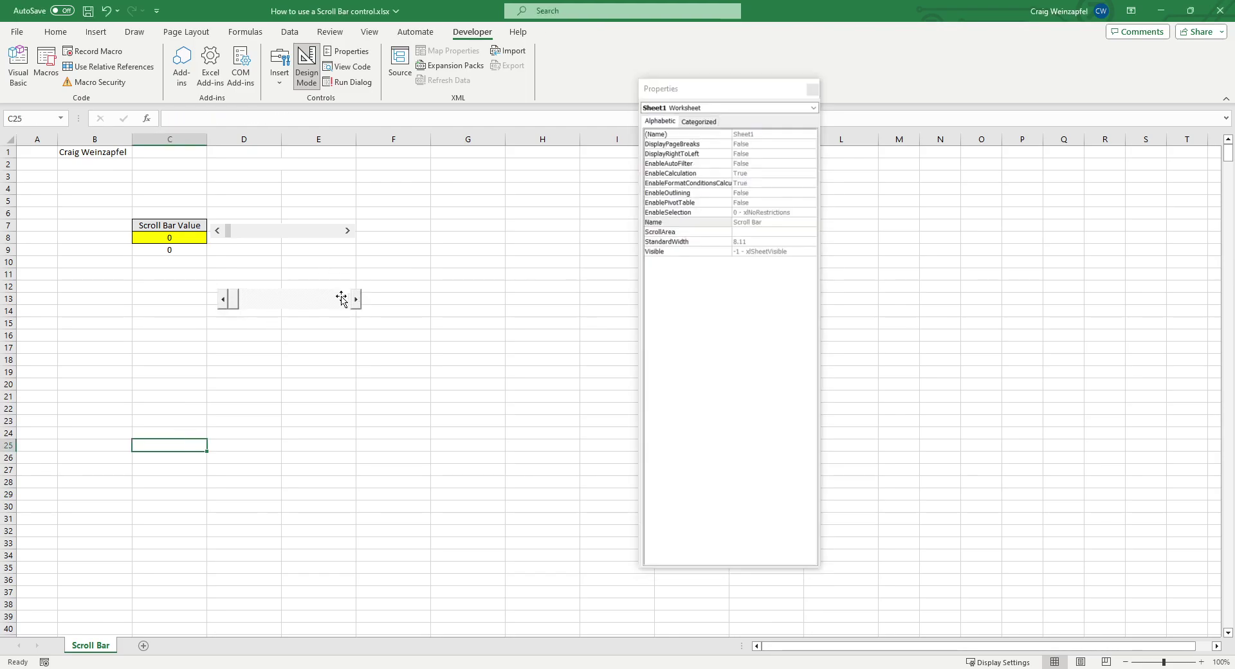
pyautogui.click(339, 300)
pyautogui.click(377, 318)
pyautogui.click(299, 82)
pyautogui.click(355, 299)
pyautogui.click(356, 300)
pyautogui.click(356, 300)
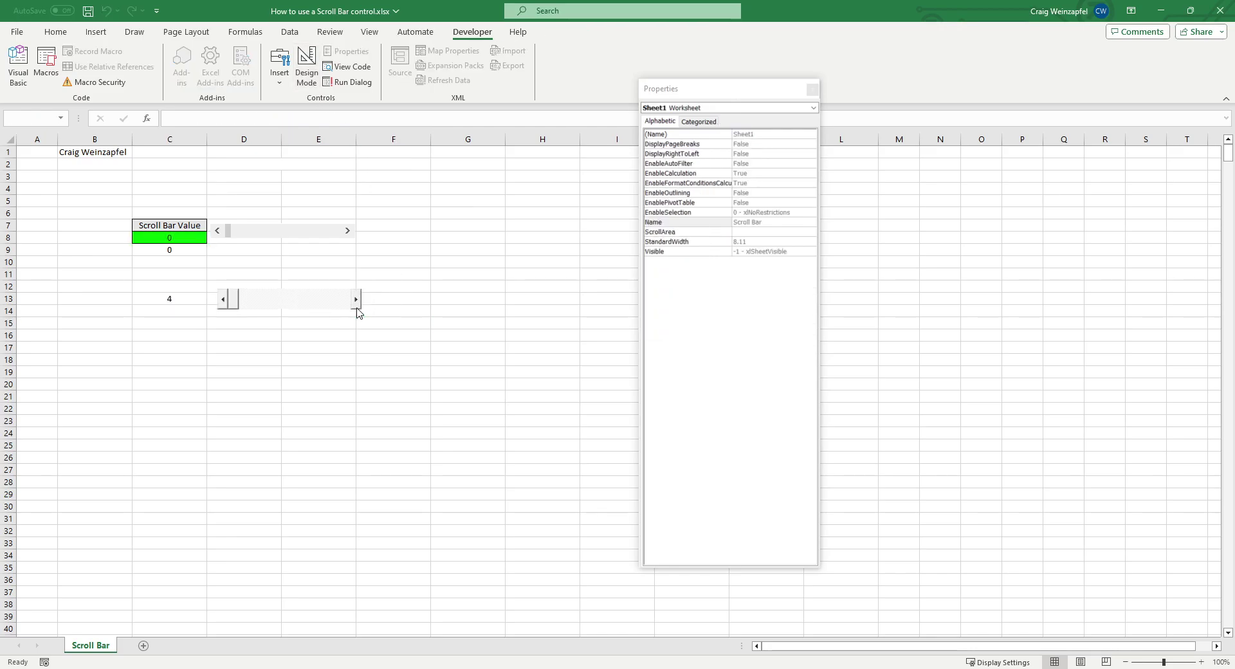
pyautogui.click(357, 309)
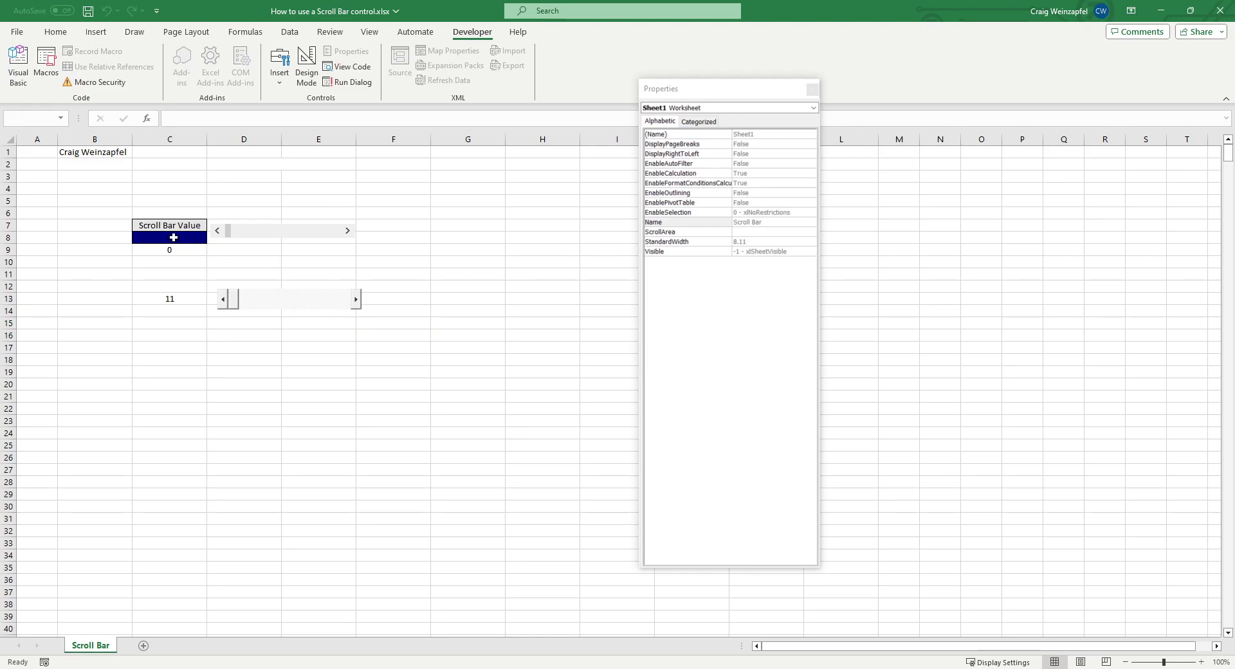
pyautogui.click(356, 299)
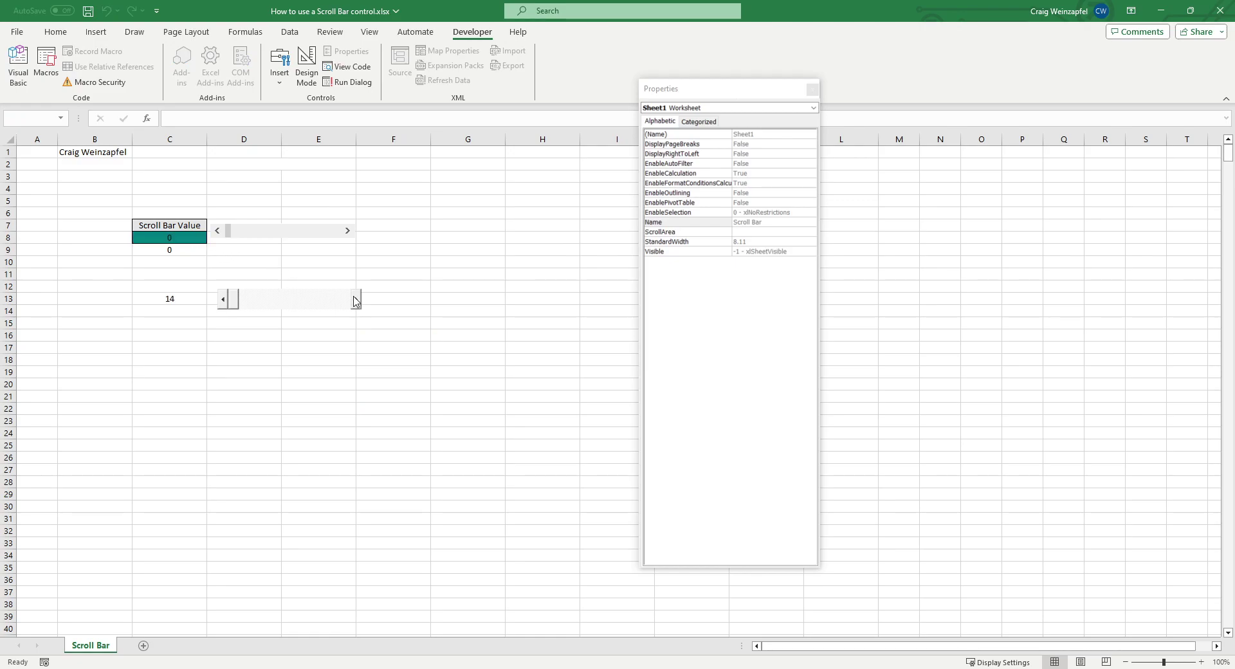
pyautogui.click(356, 300)
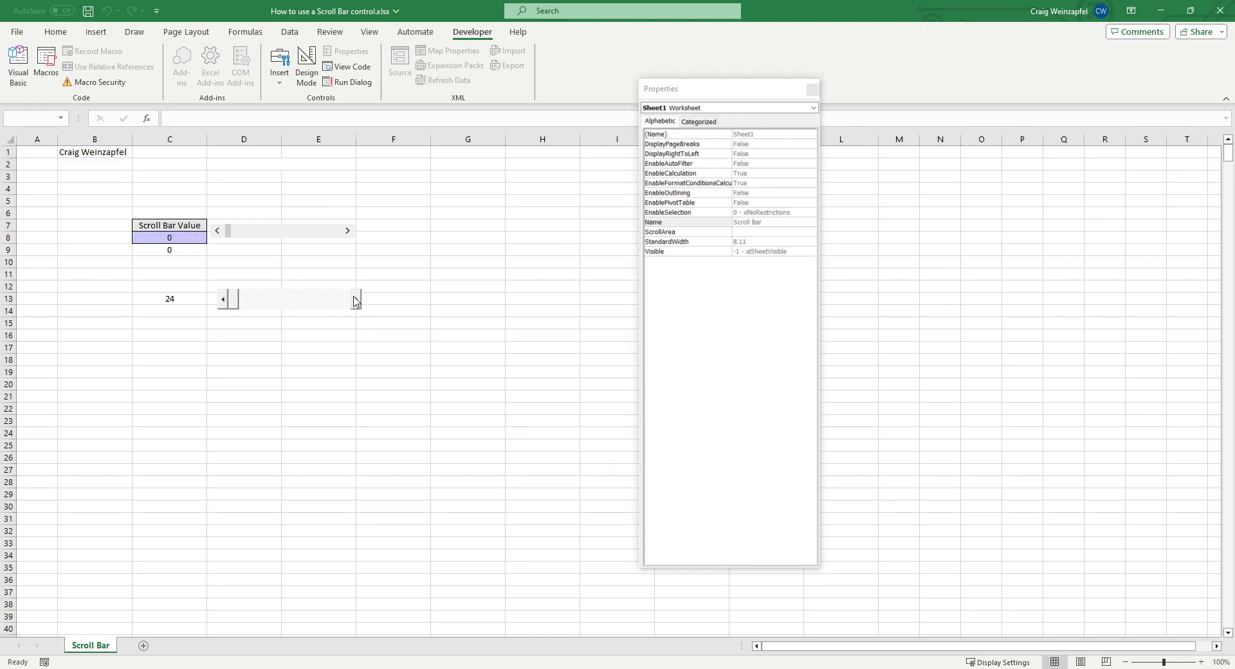
pyautogui.click(355, 300)
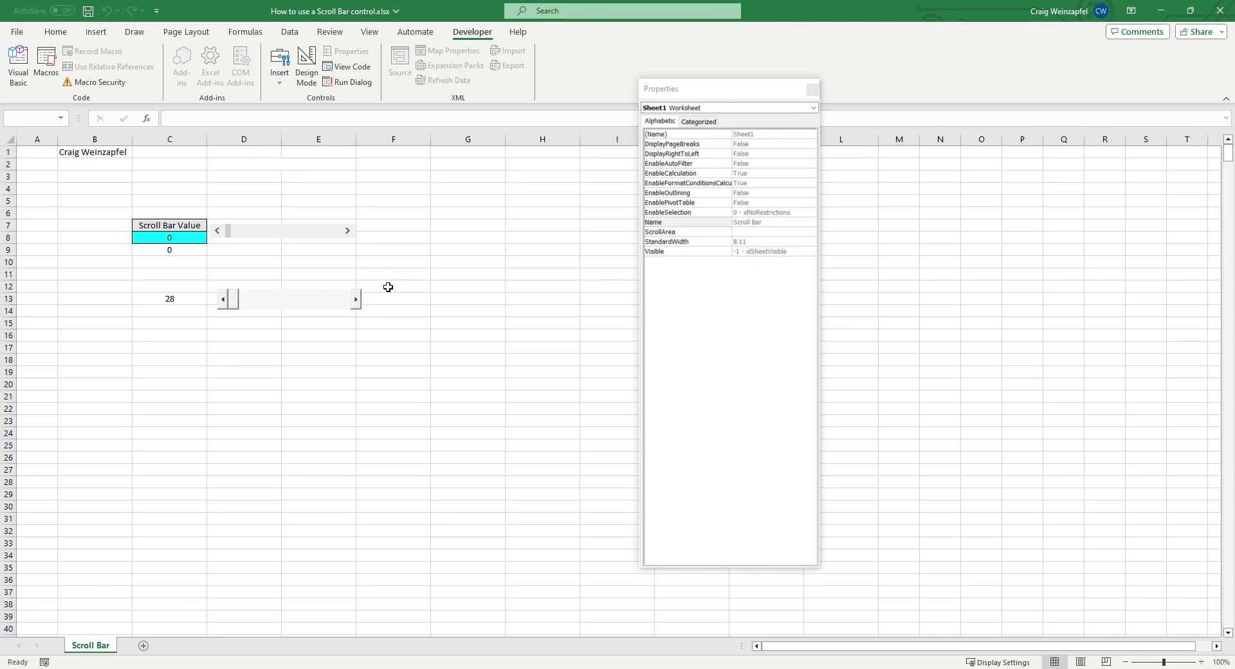
pyautogui.click(305, 568)
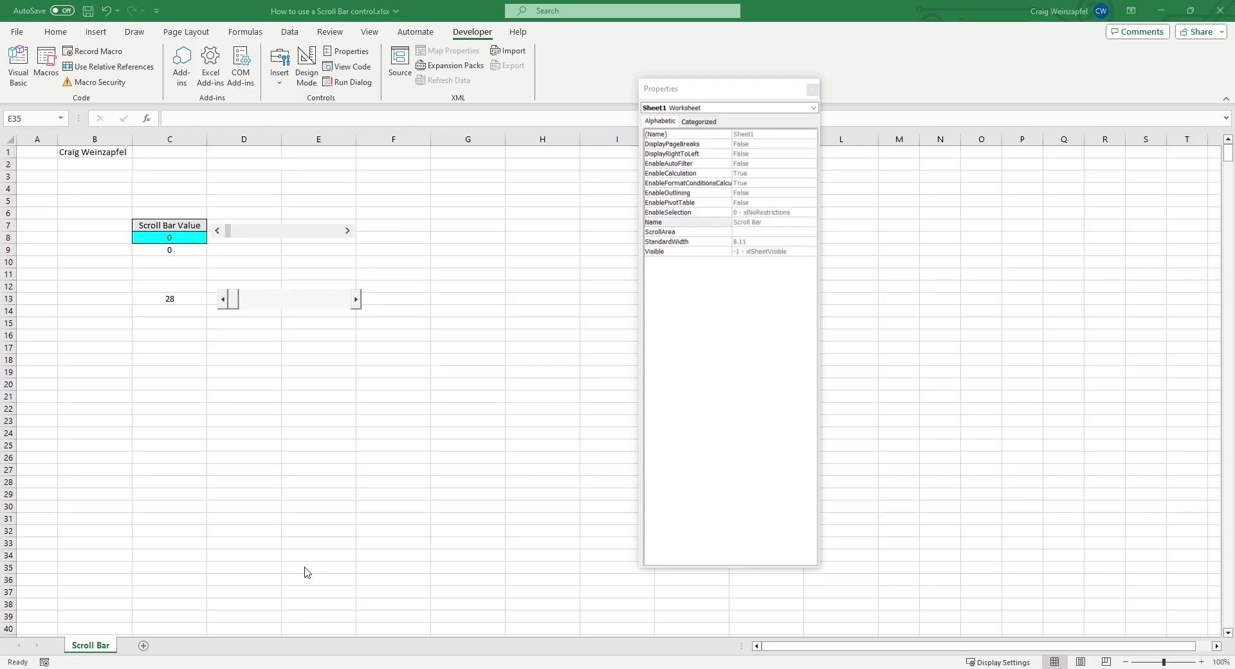
pyautogui.hotkey('alt', 'F11')
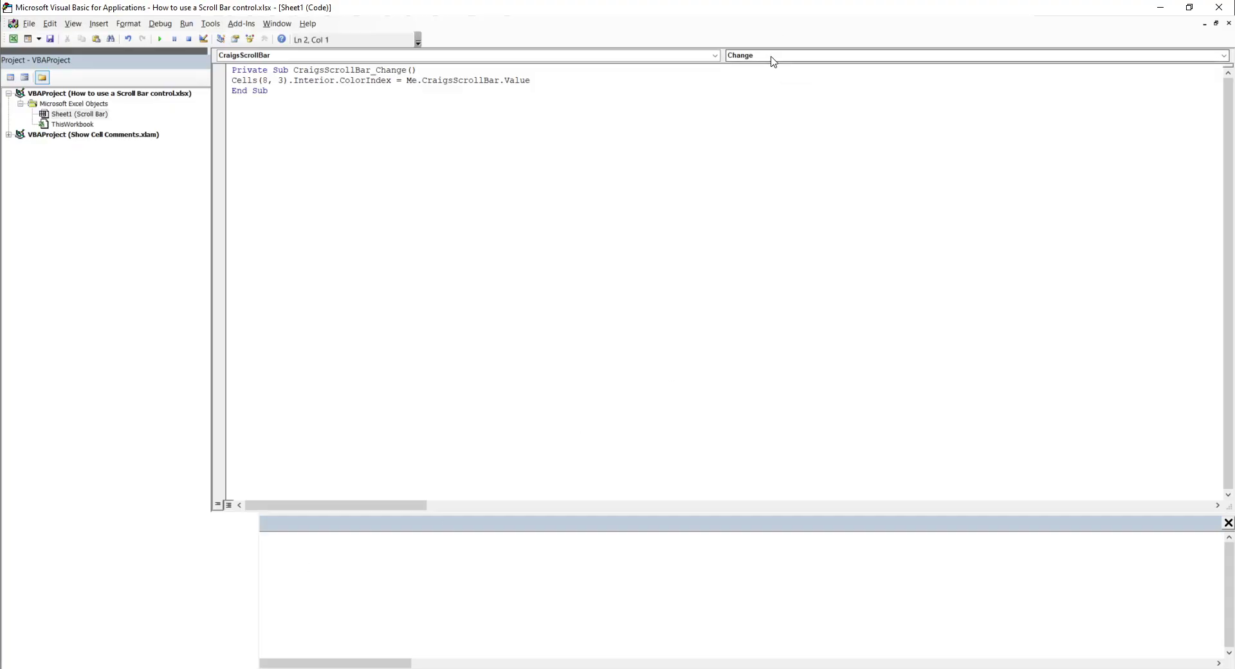
pyautogui.click(345, 86)
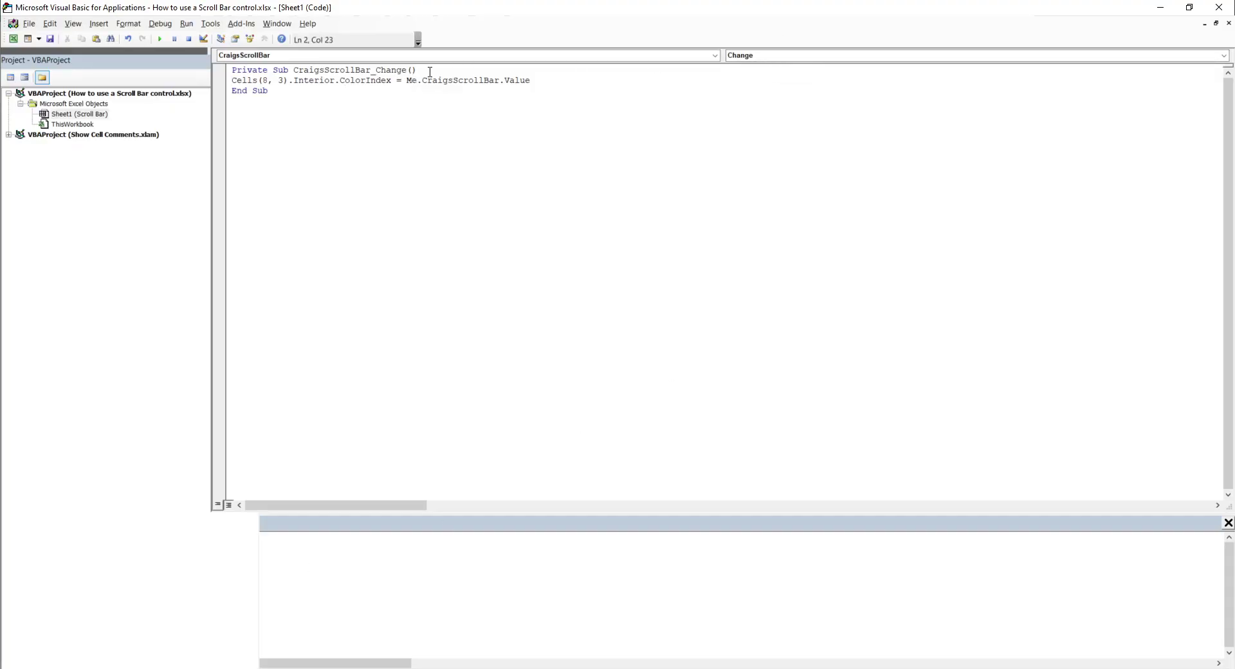
pyautogui.click(817, 57)
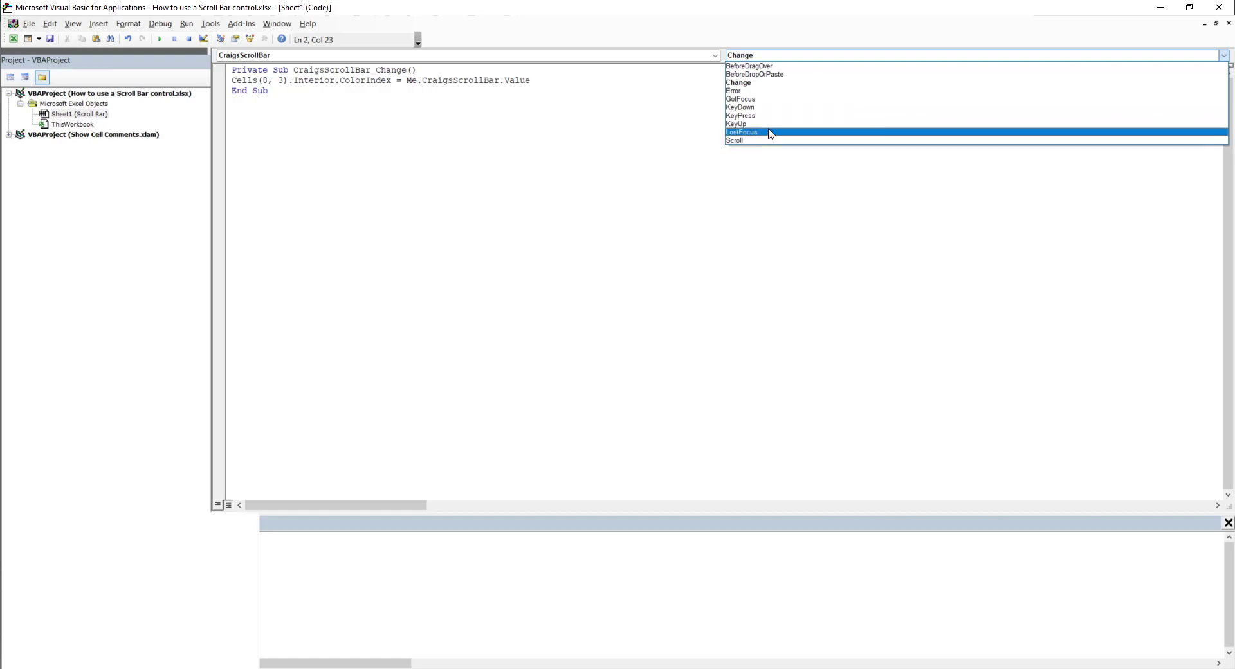
pyautogui.click(634, 106)
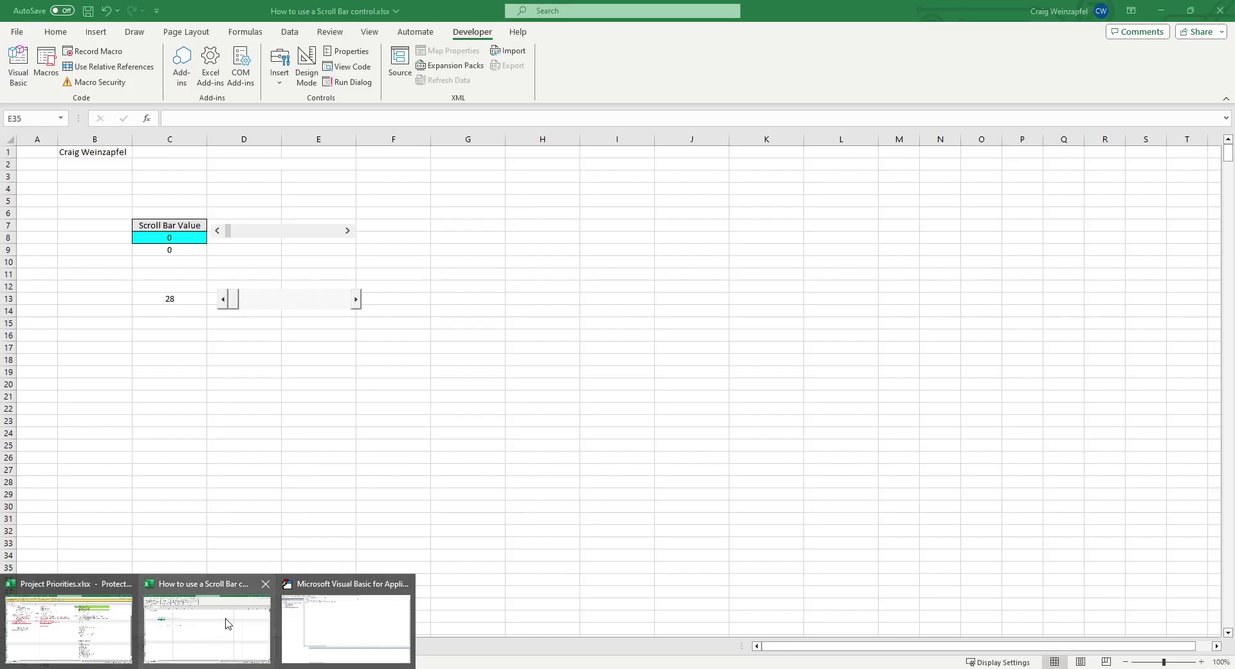
# - Bring the Excel workbook forward, close the Properties window, and select cell H13
pyautogui.click(226, 622)
pyautogui.click(253, 359)
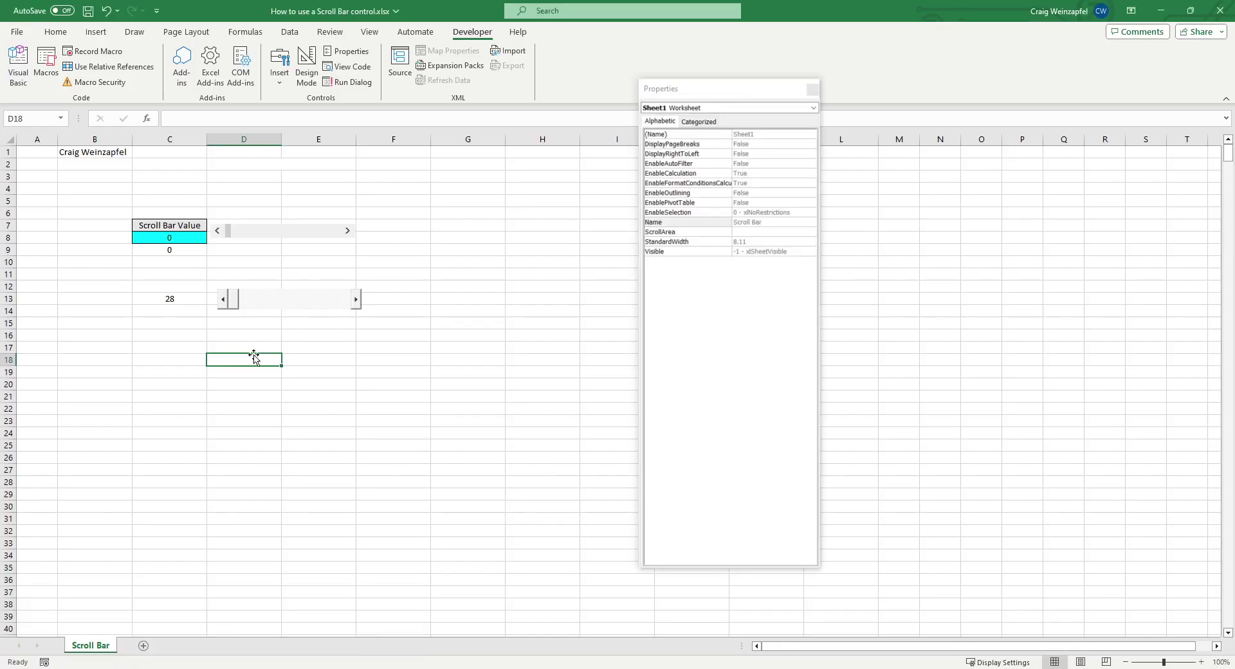
pyautogui.click(812, 90)
pyautogui.click(573, 295)
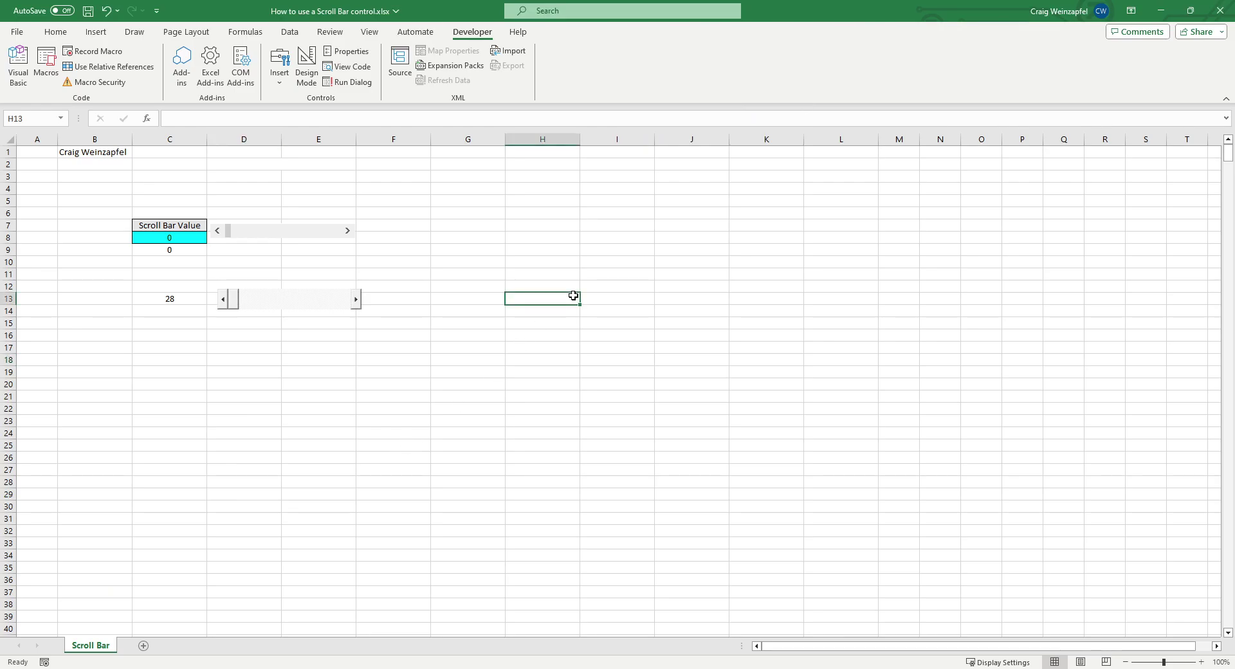